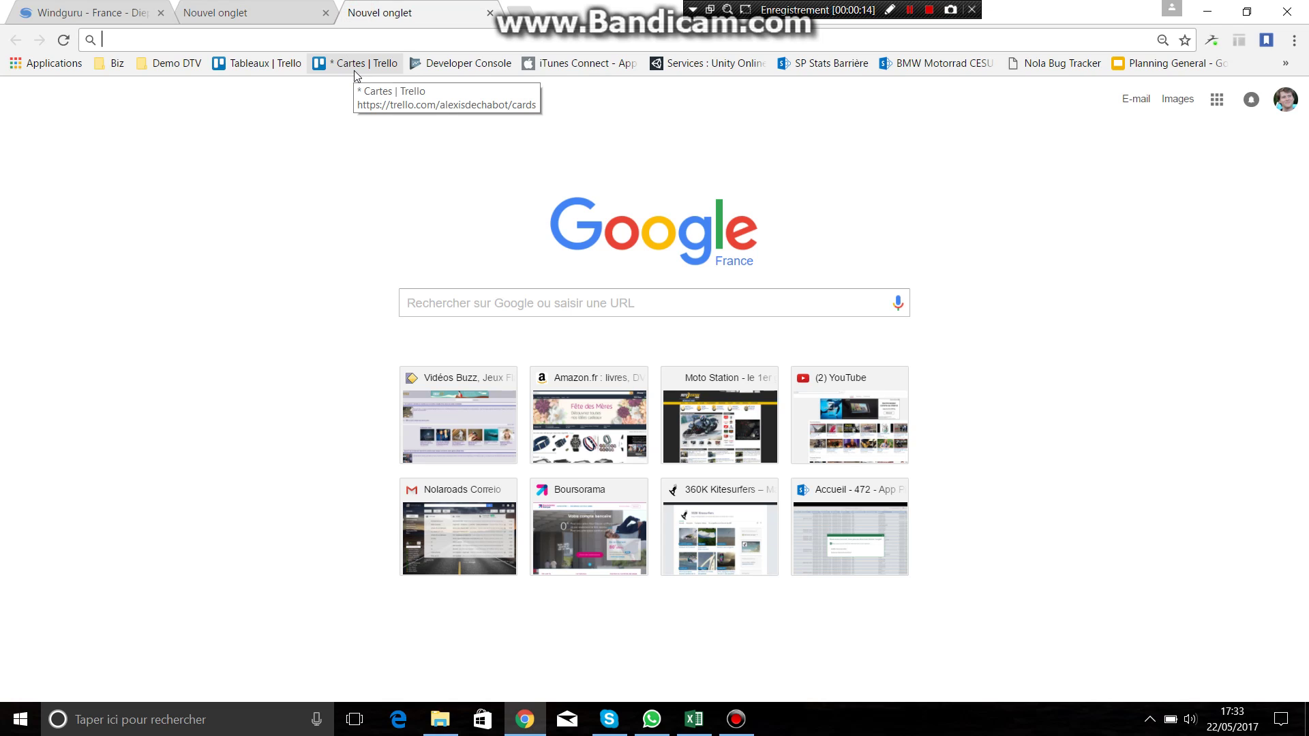
# - Open Google Maps at google.fr/maps and search for Paris
pyautogui.write('maps.com')
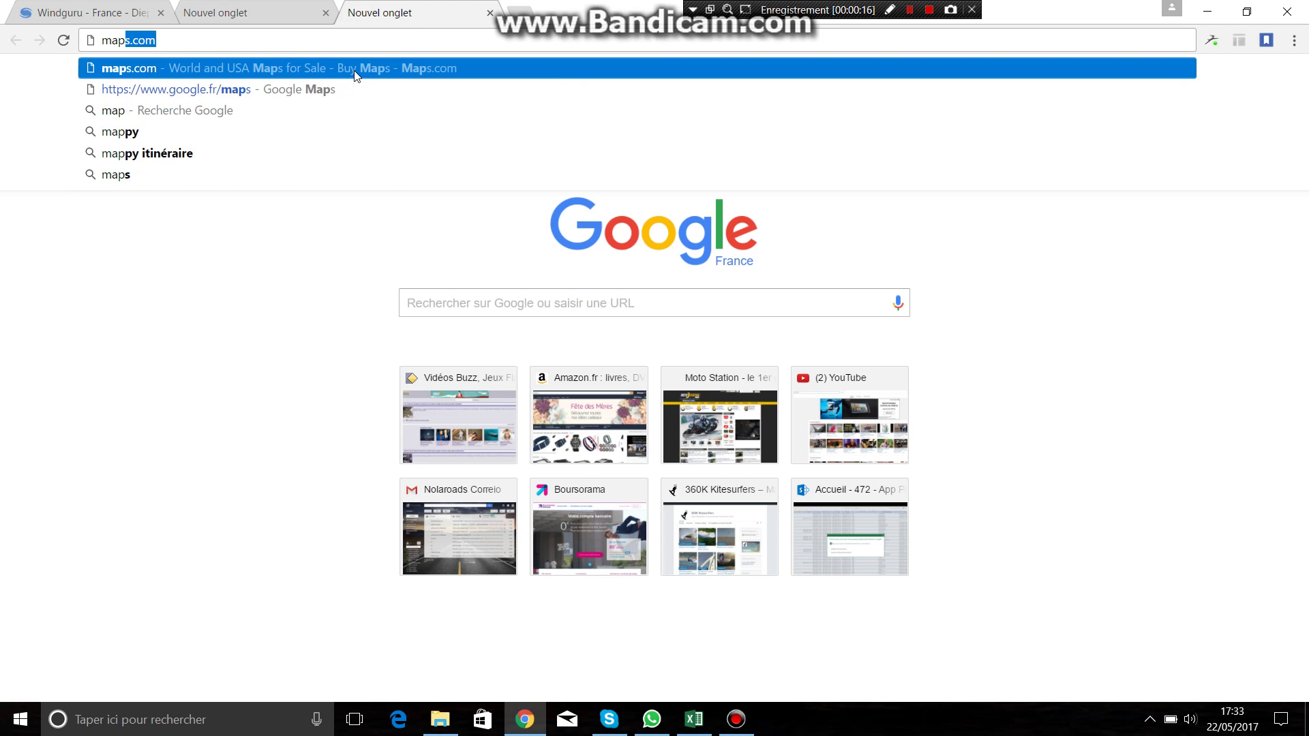
pyautogui.press('Down')
pyautogui.press('Return')
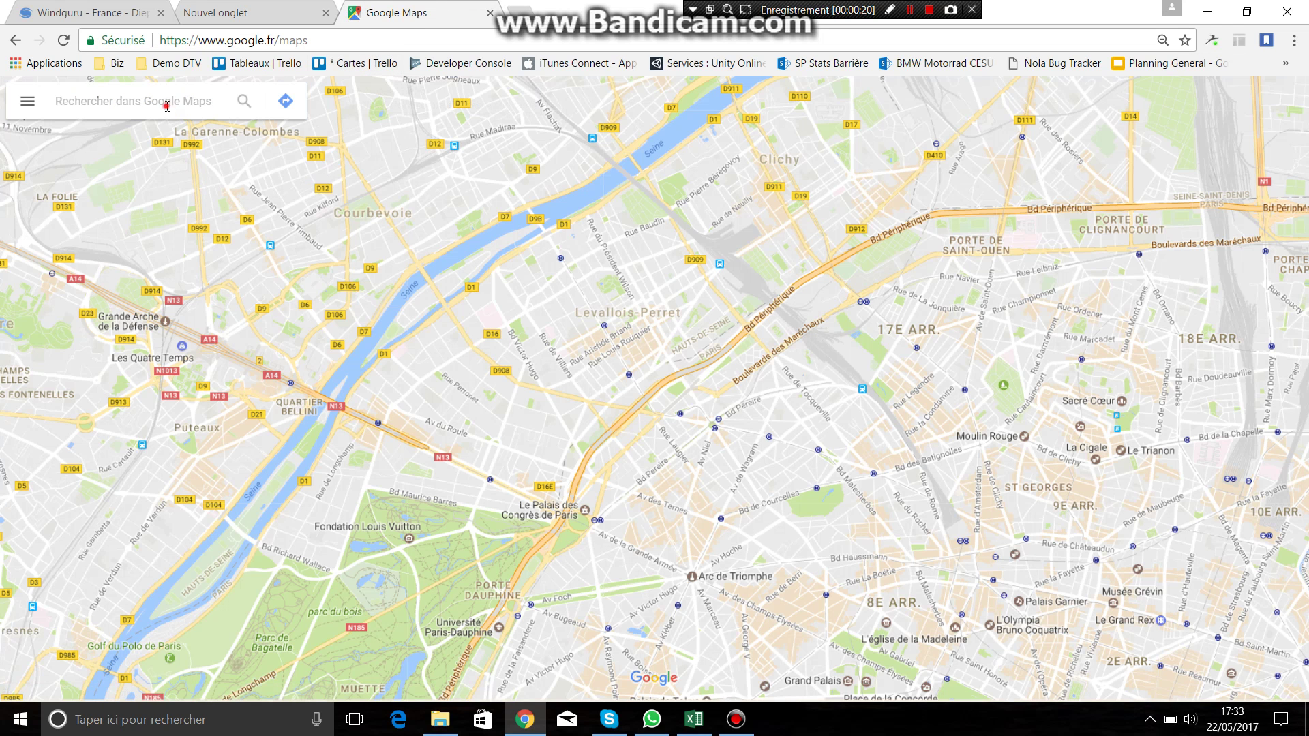
pyautogui.write('paris')
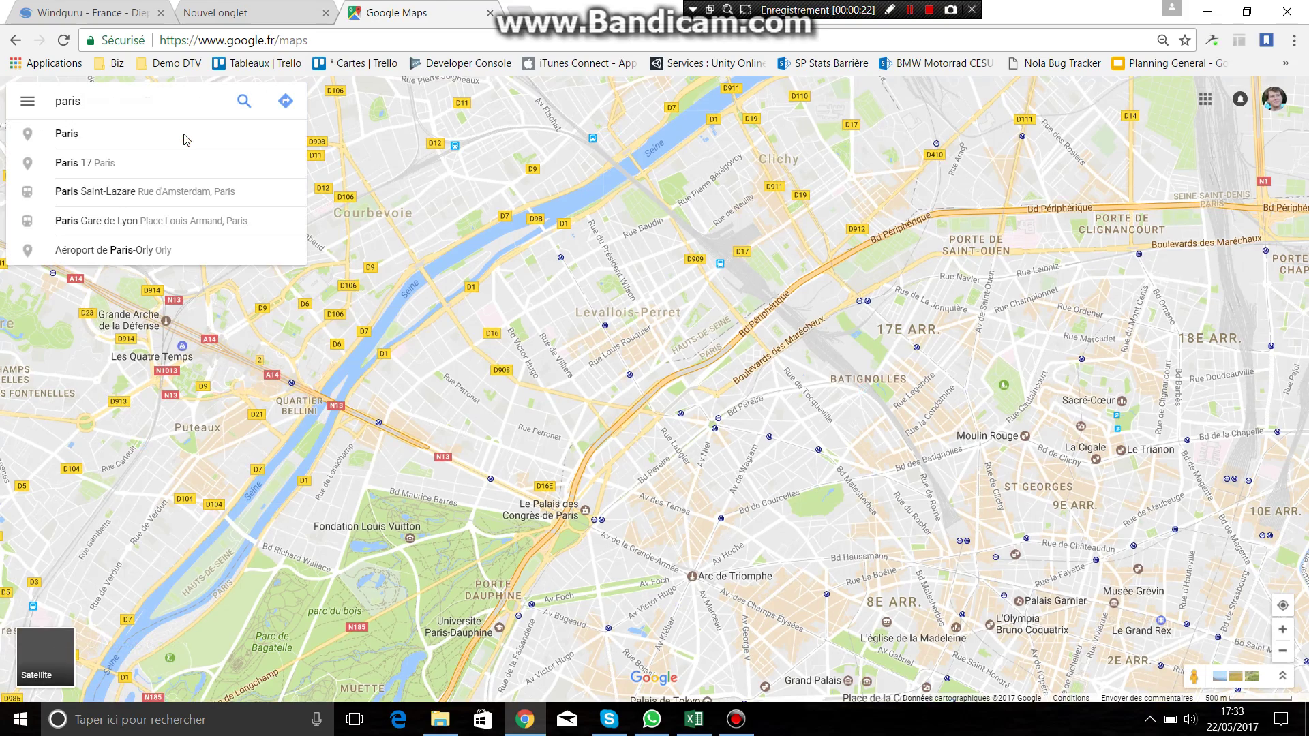
pyautogui.press('Return')
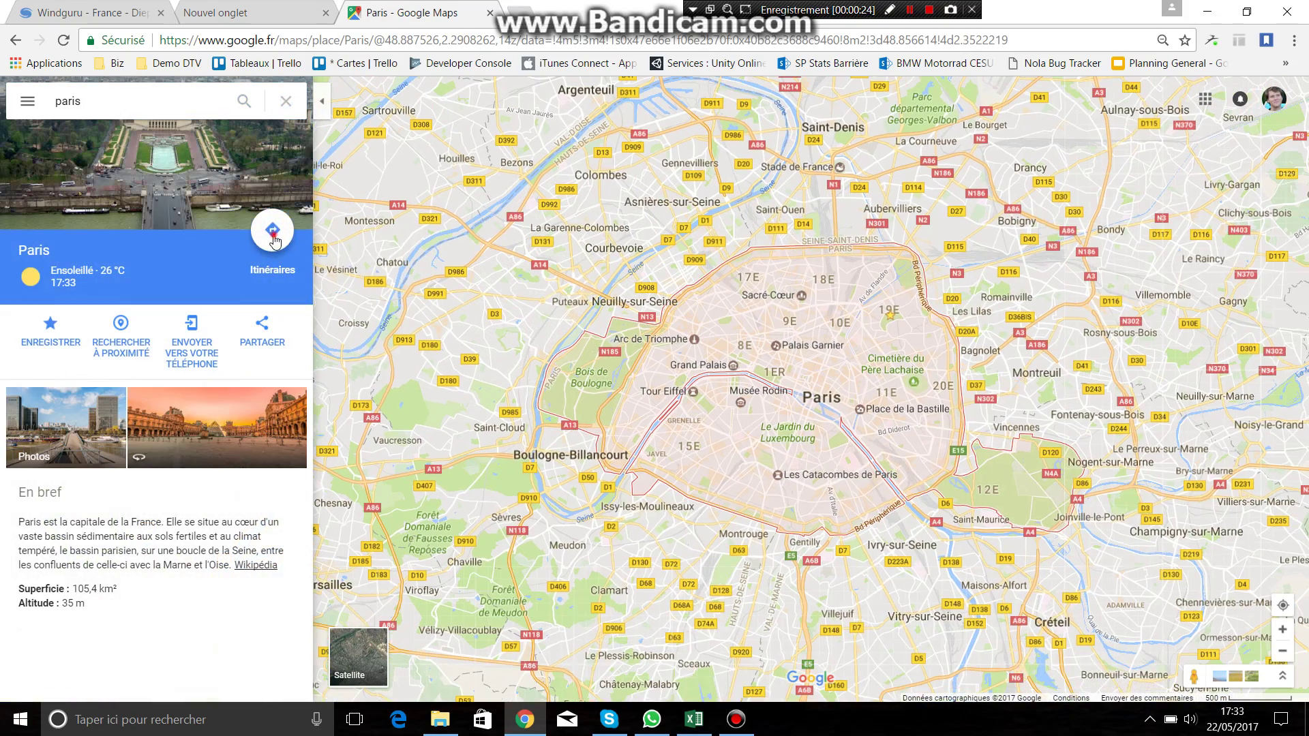
# - Request directions with Paris as the starting point and Marseille as the destination
pyautogui.click(258, 236)
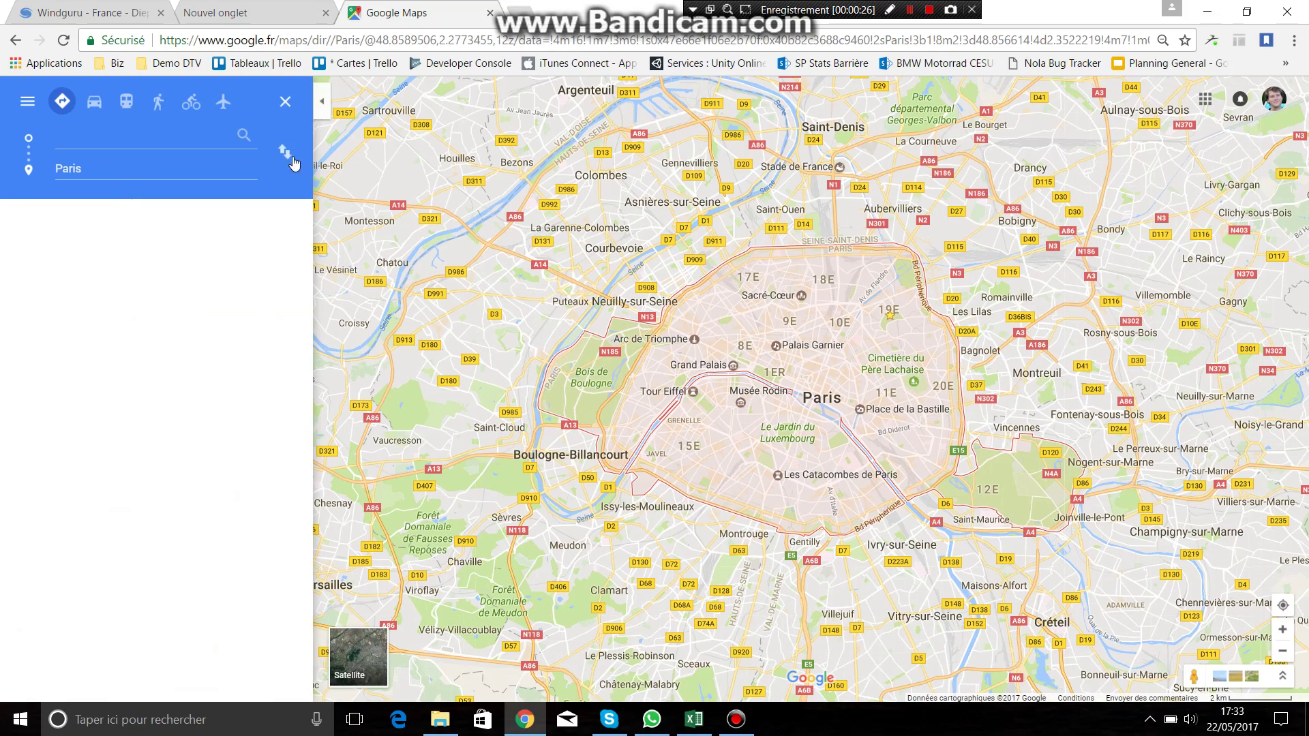
pyautogui.write('mars')
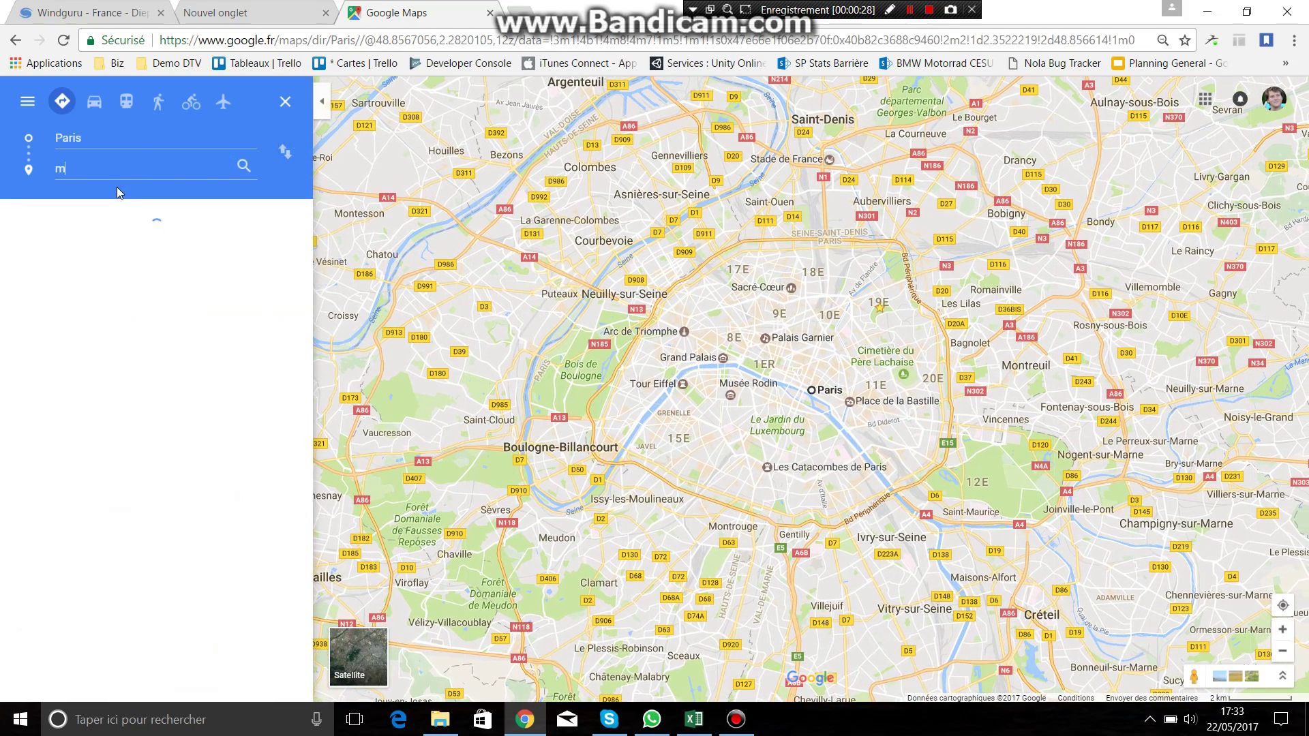
pyautogui.write('eille')
pyautogui.press('Return')
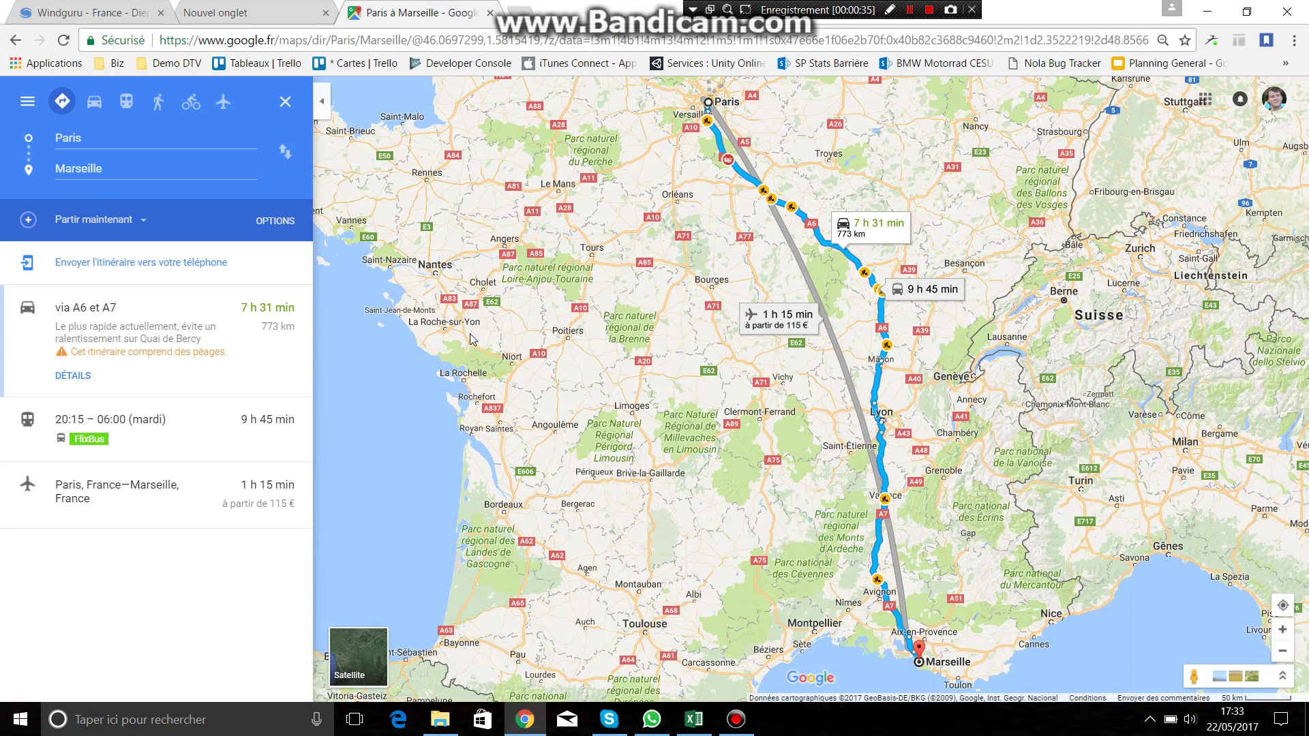
# - Reroute the drive off the A6 through the middle of the Parc Naturel Régional du Morvan, just south of Gouloux
pyautogui.scroll(2, 910, 300)
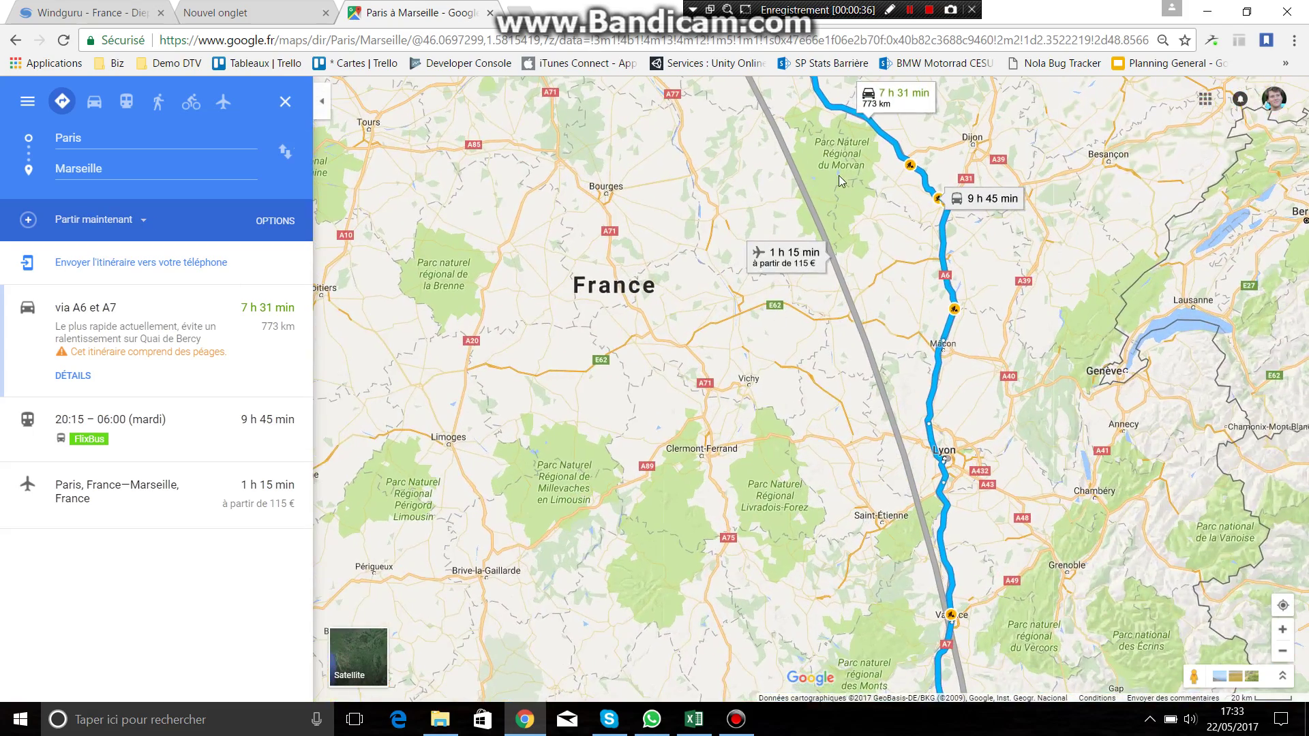
pyautogui.scroll(5, 755, 261)
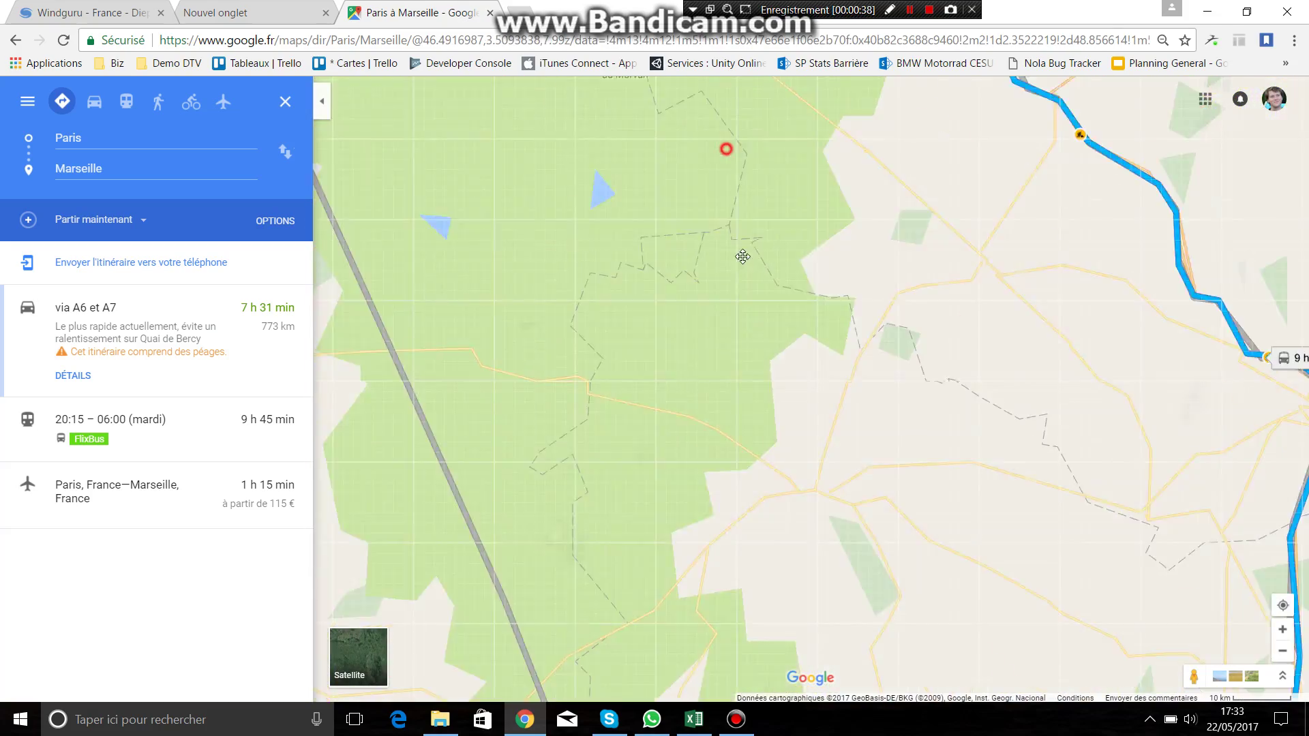
pyautogui.moveTo(938, 96); pyautogui.dragTo(605, 326)
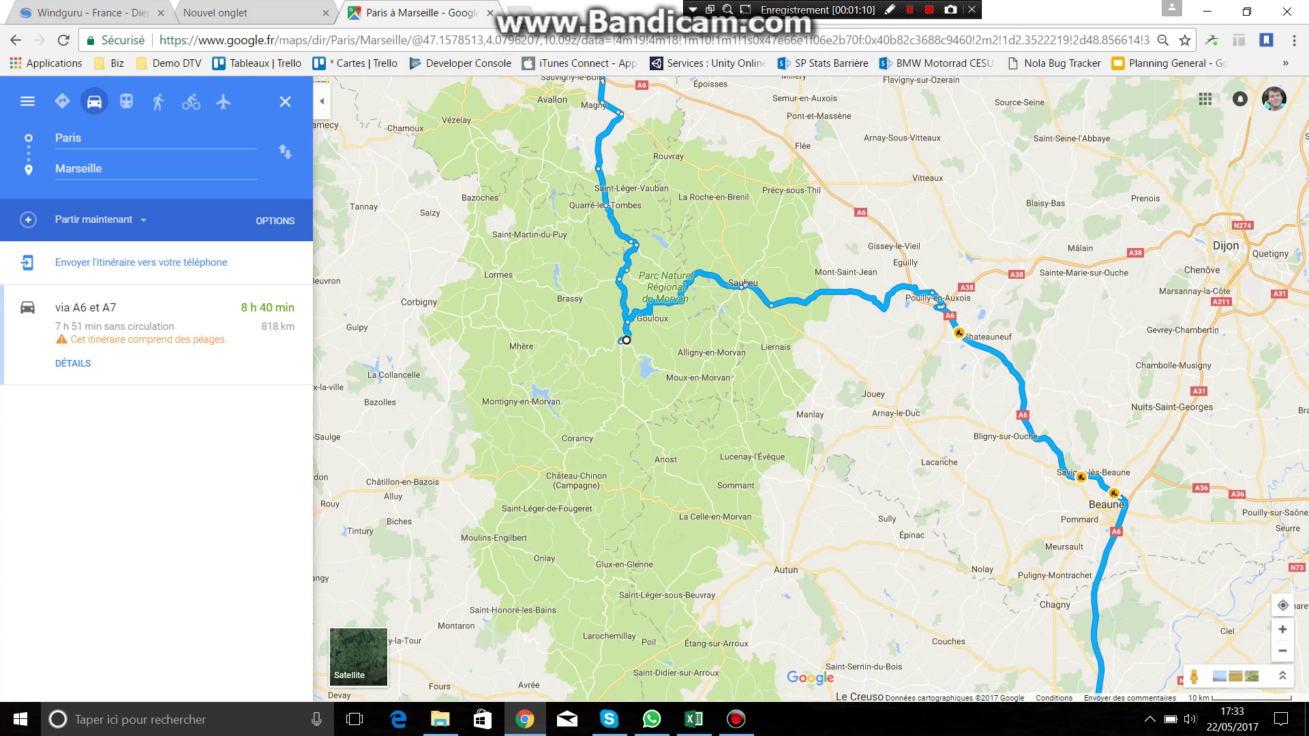
# - Replace the Google Maps page with Google My Maps, found by searching for "my maps", and create a new map
pyautogui.click(519, 12)
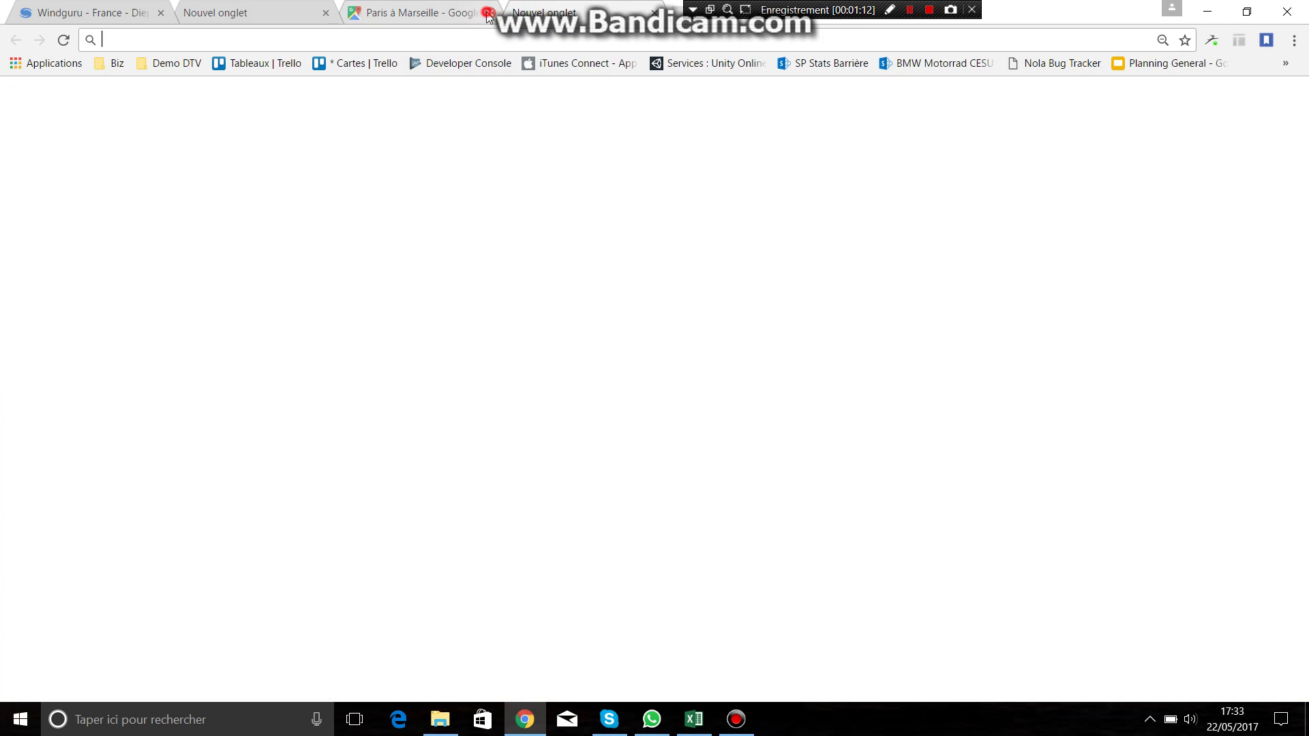
pyautogui.write('my maps')
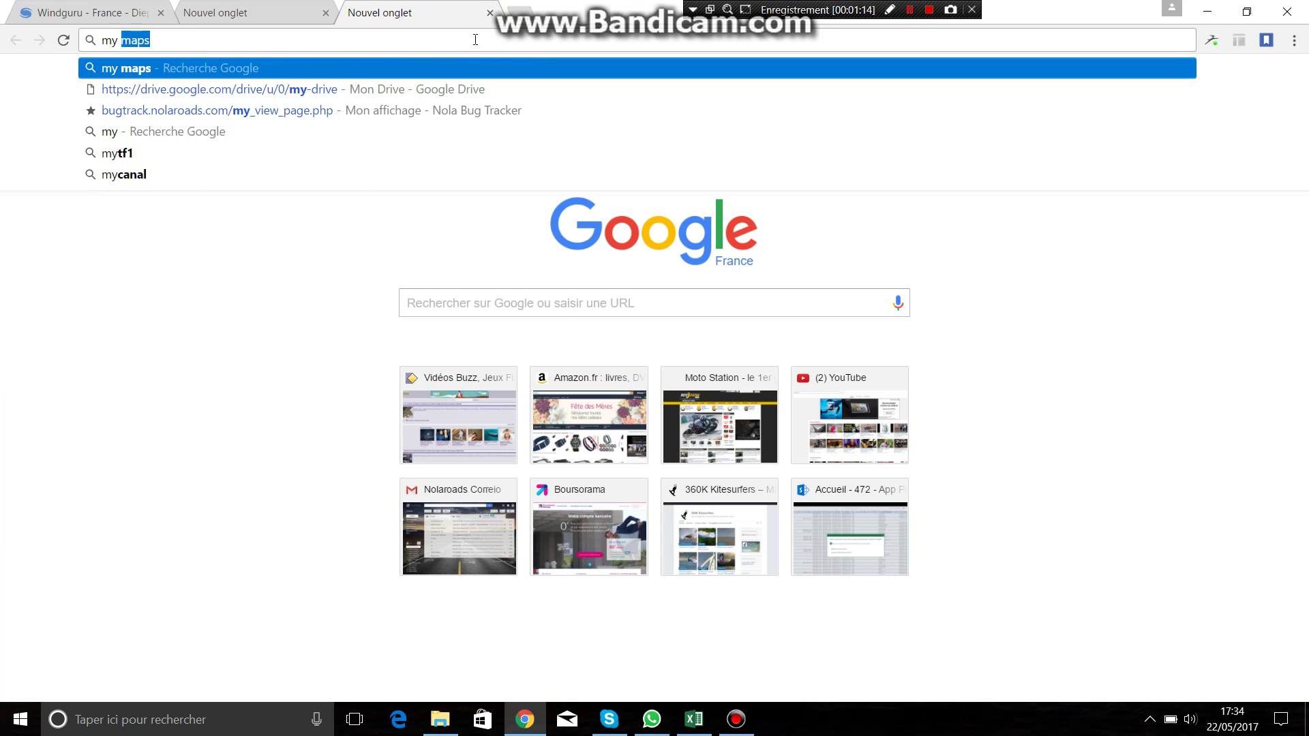
pyautogui.press('Return')
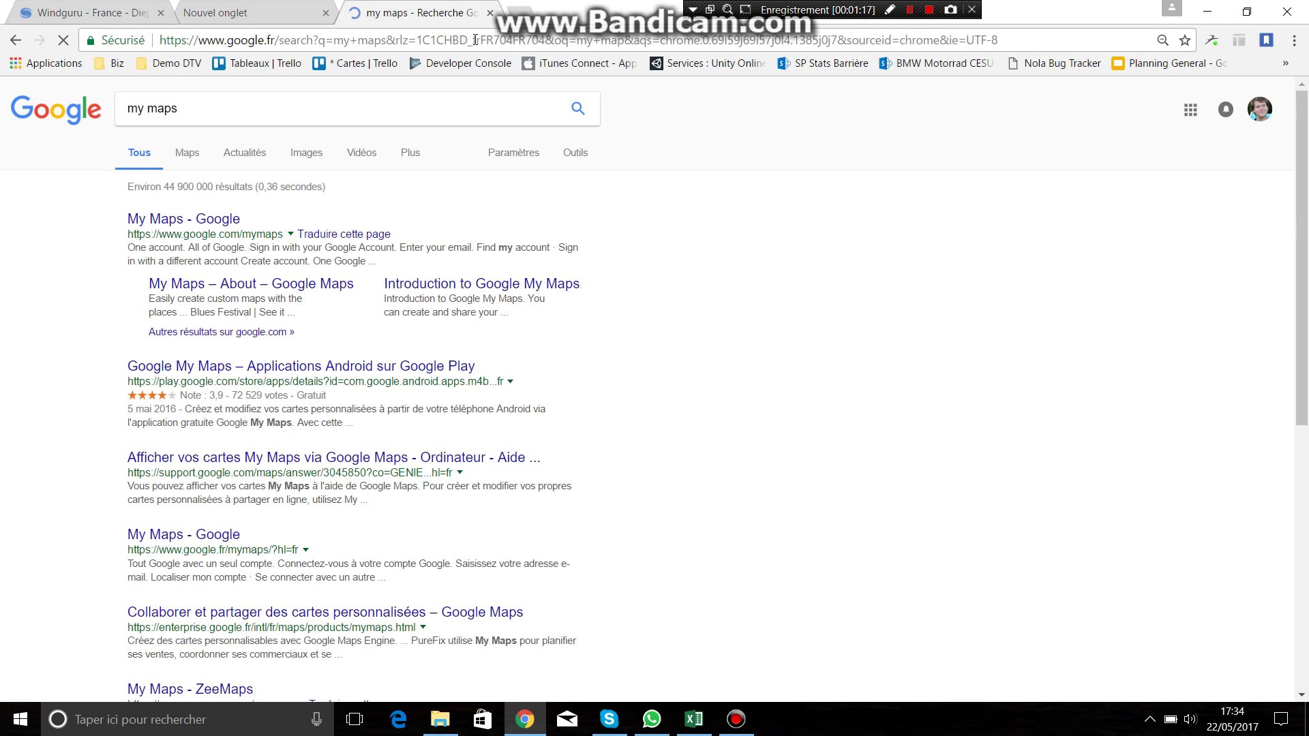
pyautogui.click(212, 221)
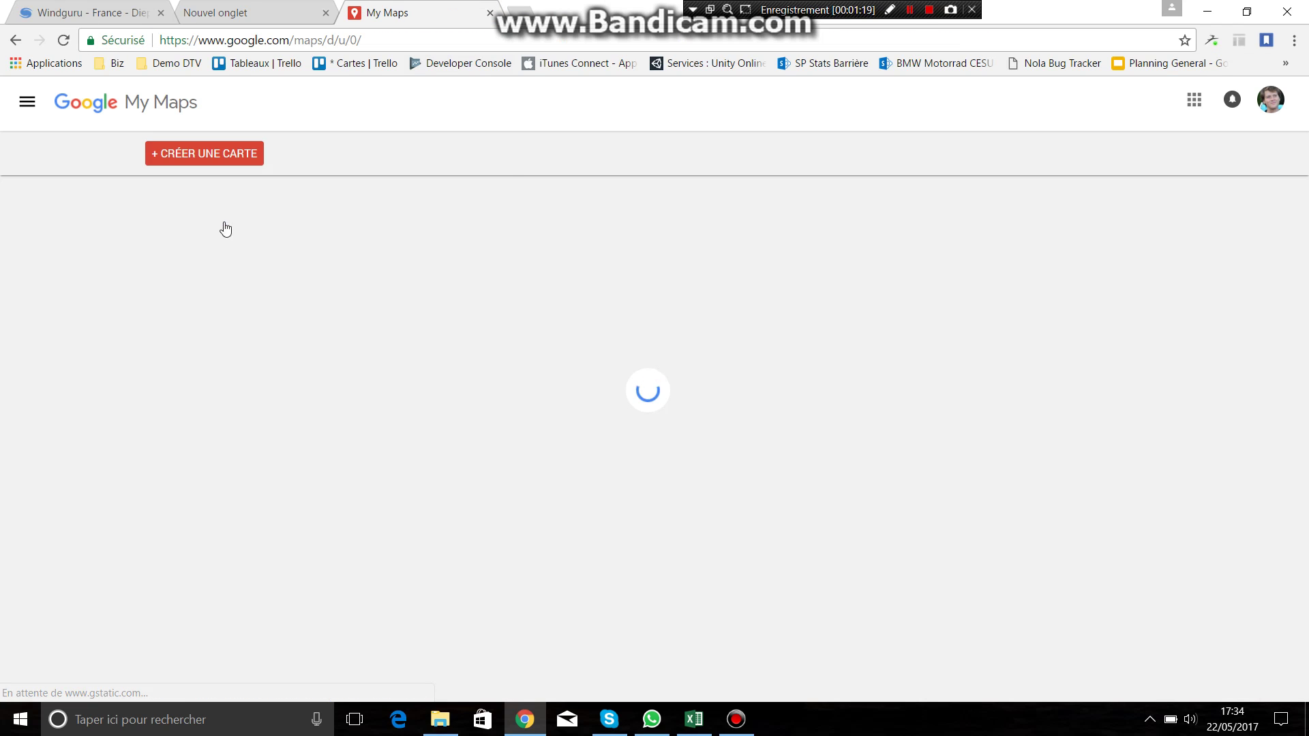
pyautogui.click(222, 155)
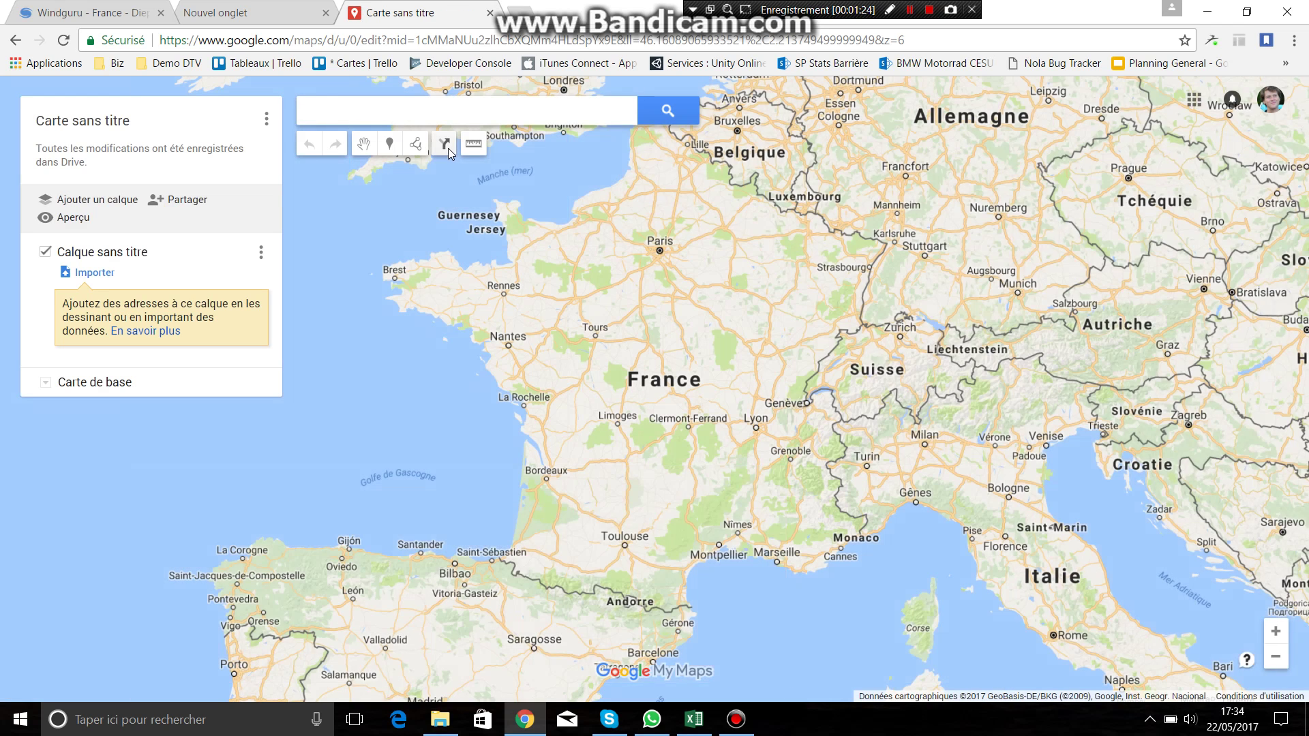
# - Add a driving route to the map with Paris as point A and Marseille as point B
pyautogui.click(445, 145)
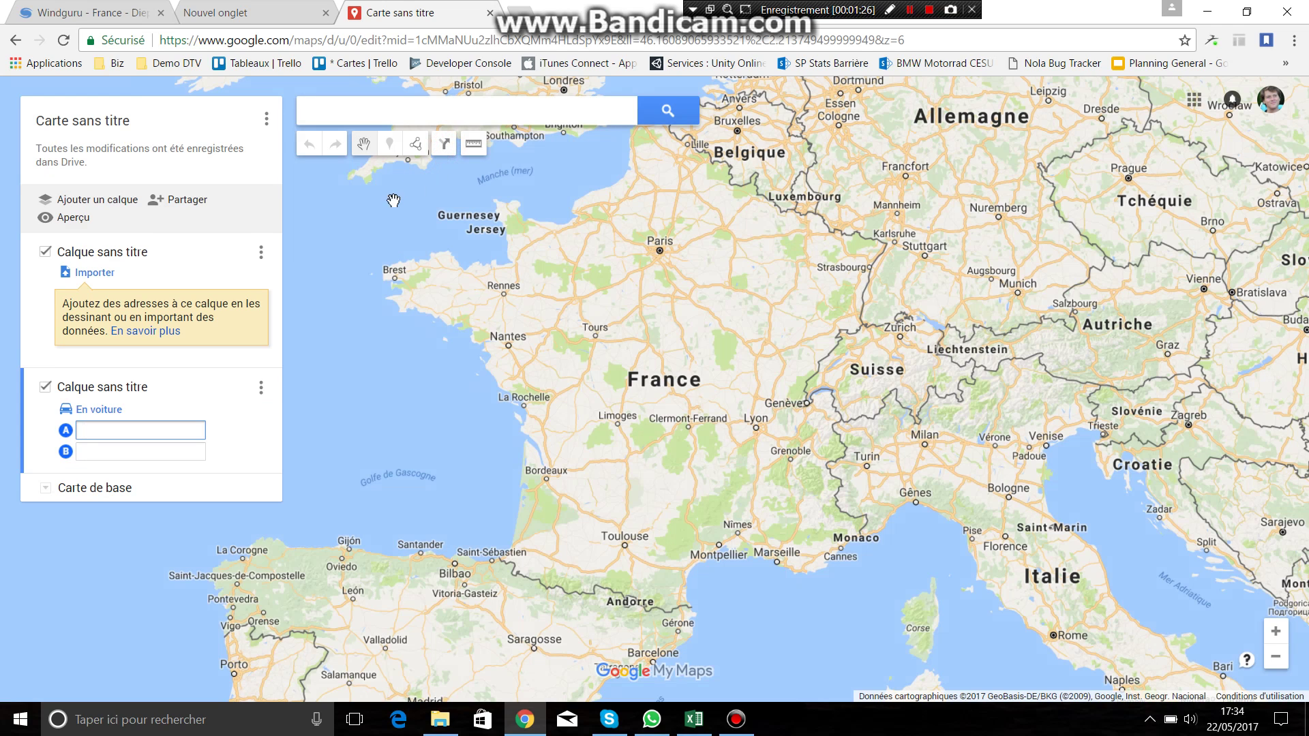
pyautogui.click(118, 432)
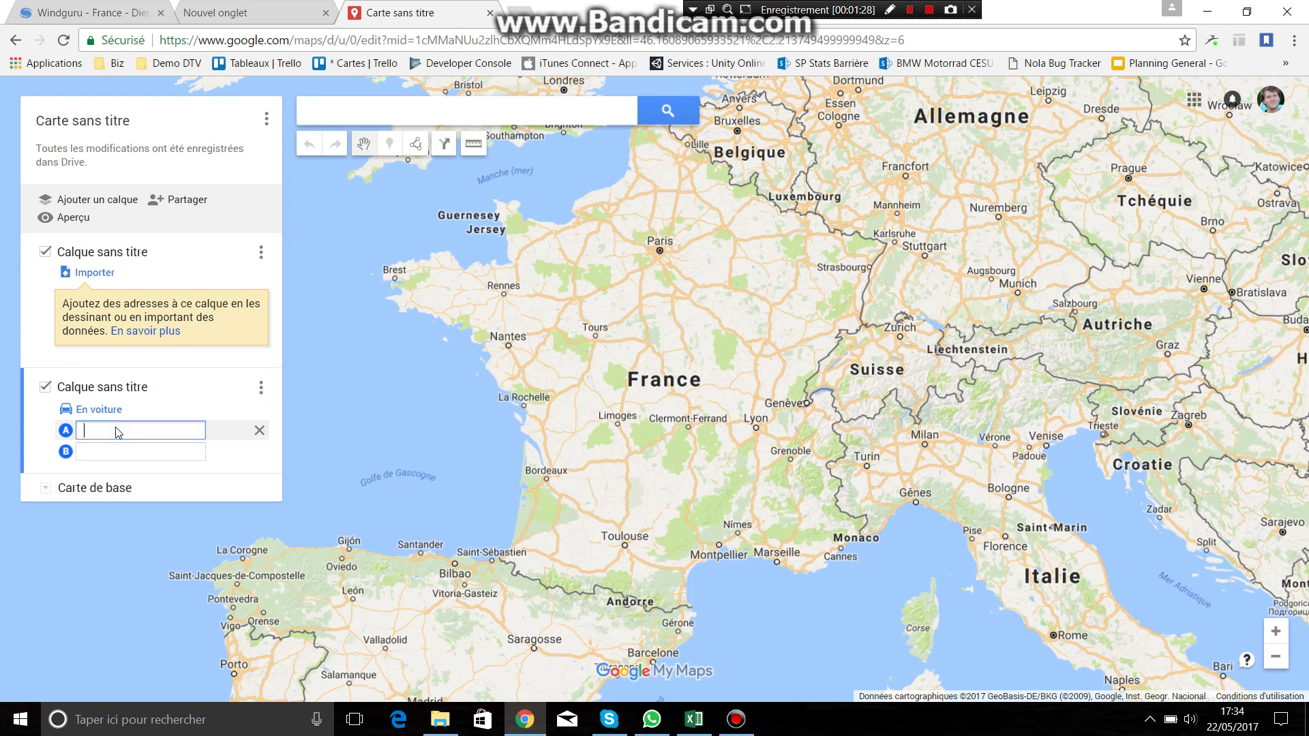
pyautogui.write('paris')
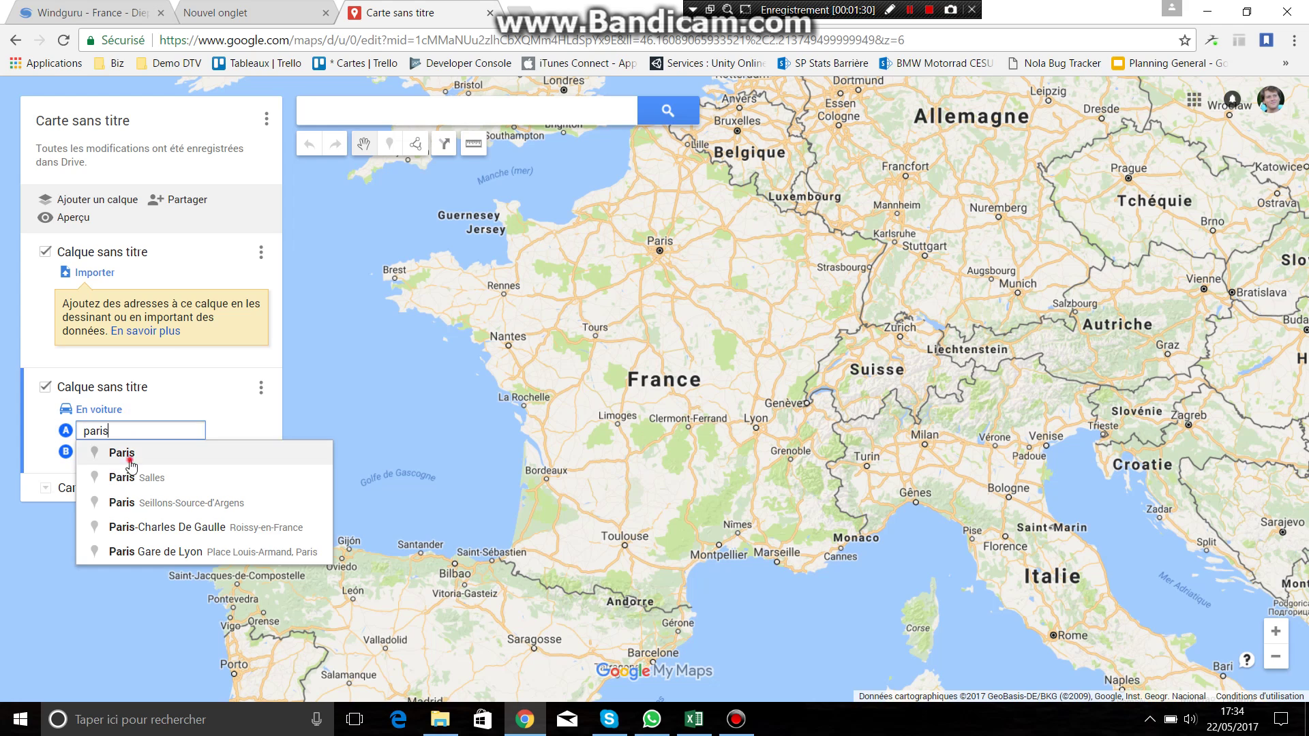
pyautogui.click(117, 454)
pyautogui.write('marseille')
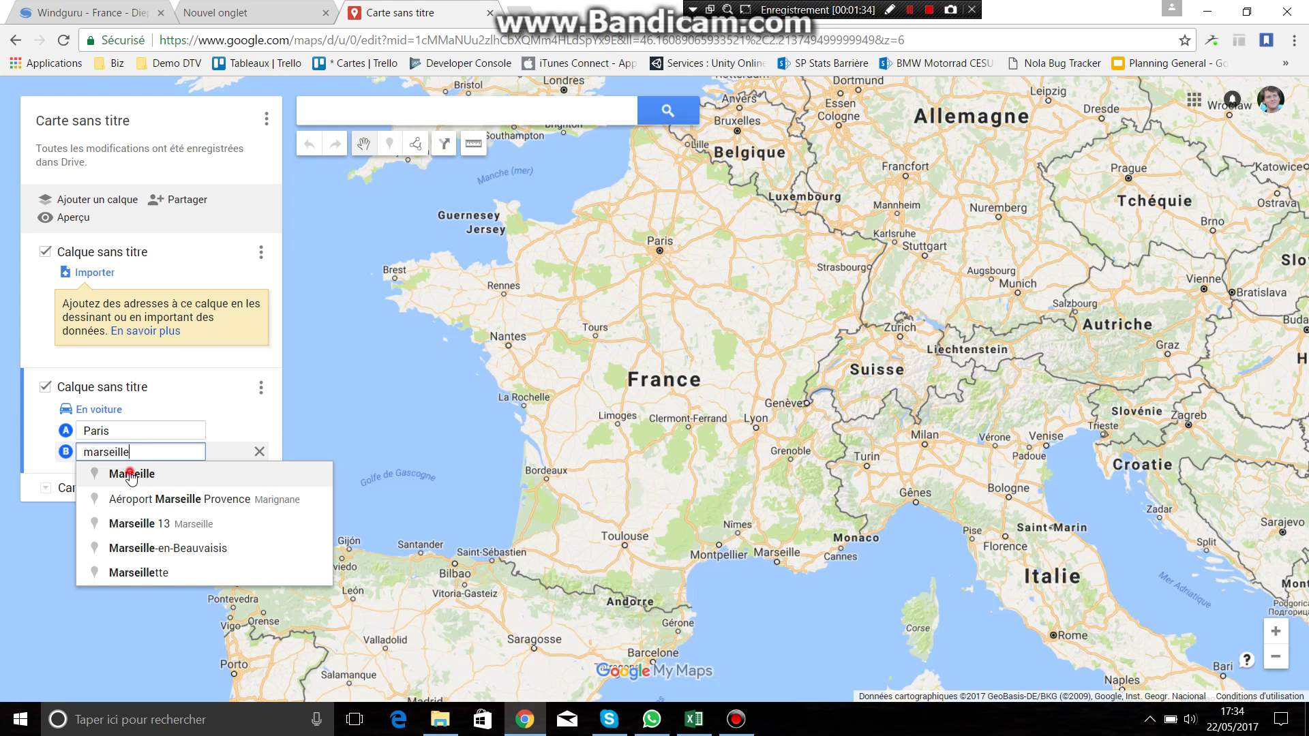
pyautogui.click(130, 475)
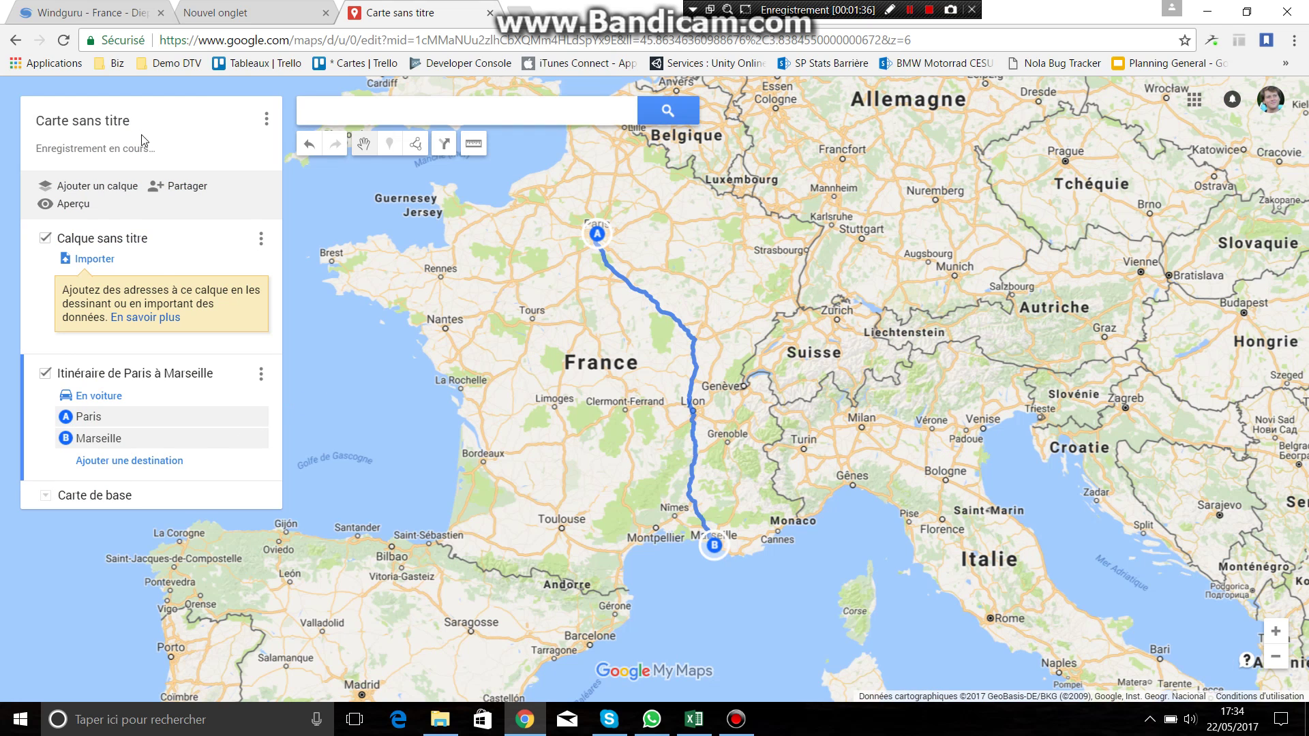
# - Title the map "Paris Marseille", leave the description empty and save
pyautogui.click(123, 121)
pyautogui.click(610, 360)
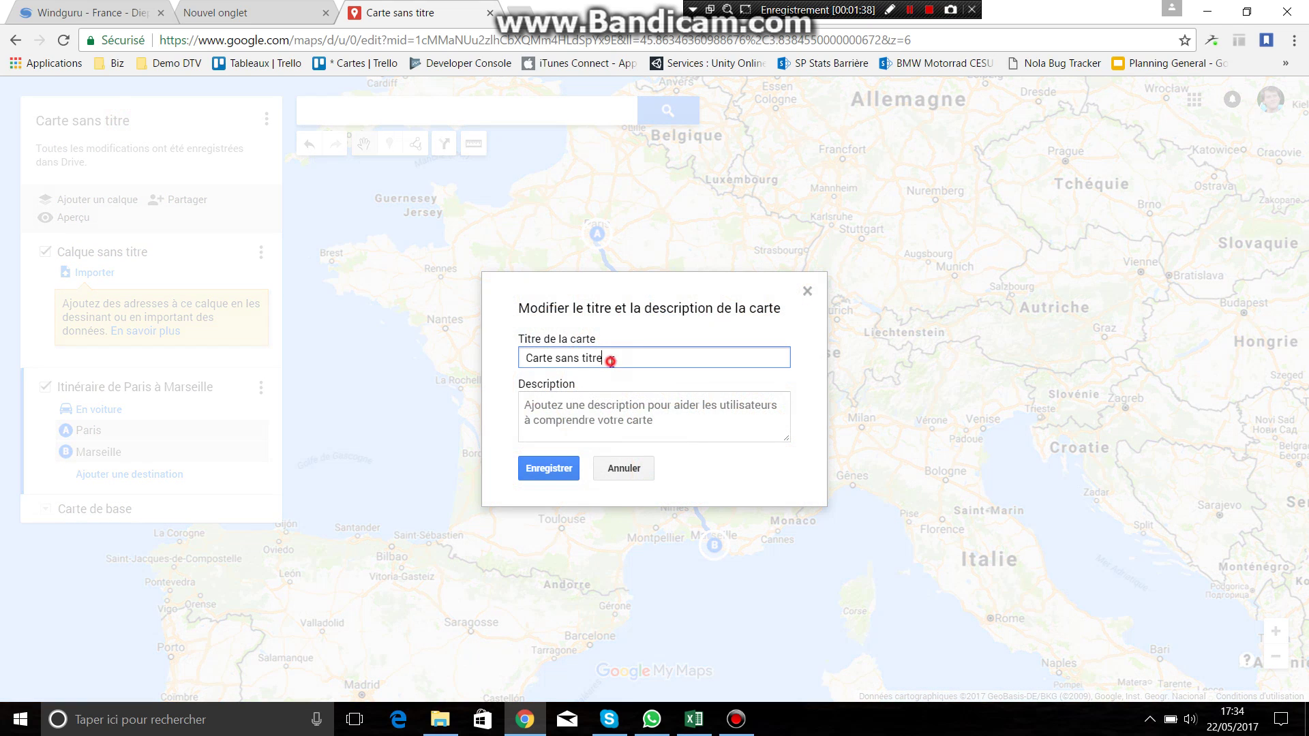
pyautogui.moveTo(610, 360); pyautogui.dragTo(463, 368)
pyautogui.write('Paris Marseille')
pyautogui.click(598, 409)
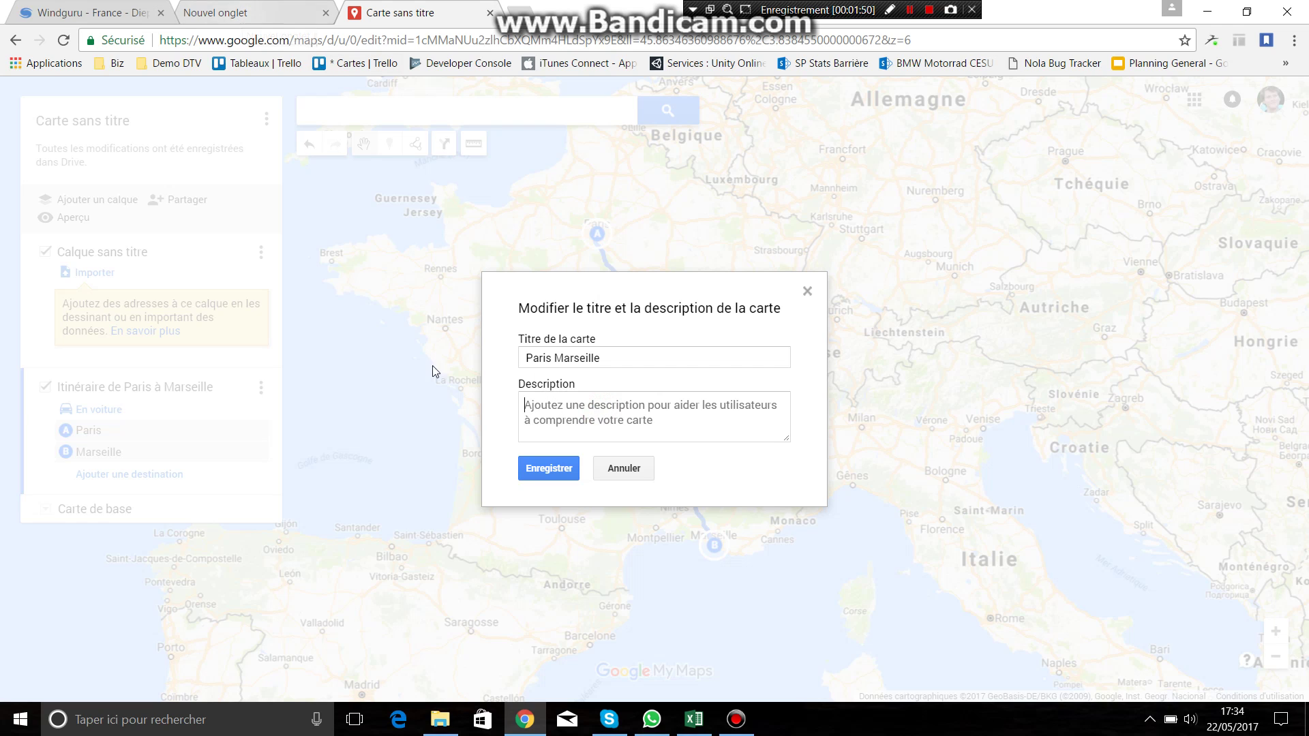
pyautogui.click(538, 469)
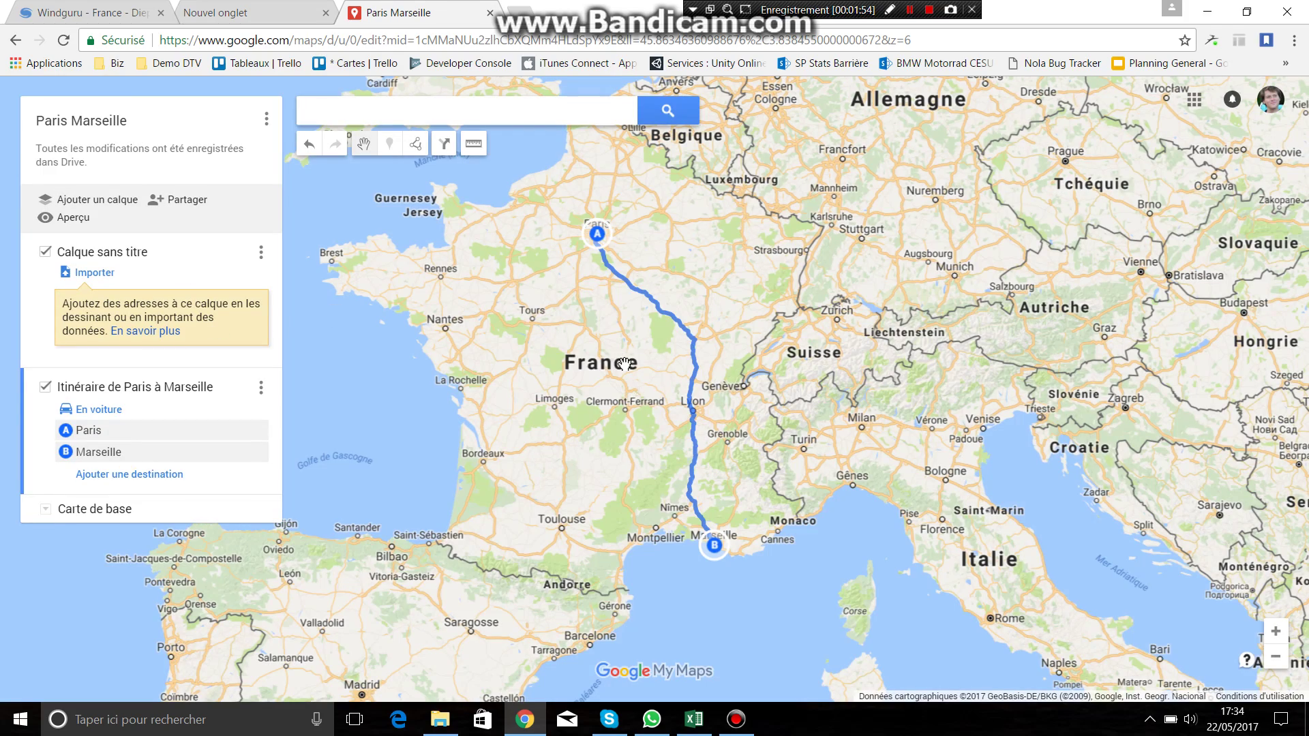
# - Reshape the route off the A6 through the Parc Naturel Régional du Morvan north of Gouloux and on through Moux-en-Morvan
pyautogui.scroll(1, 628, 361)
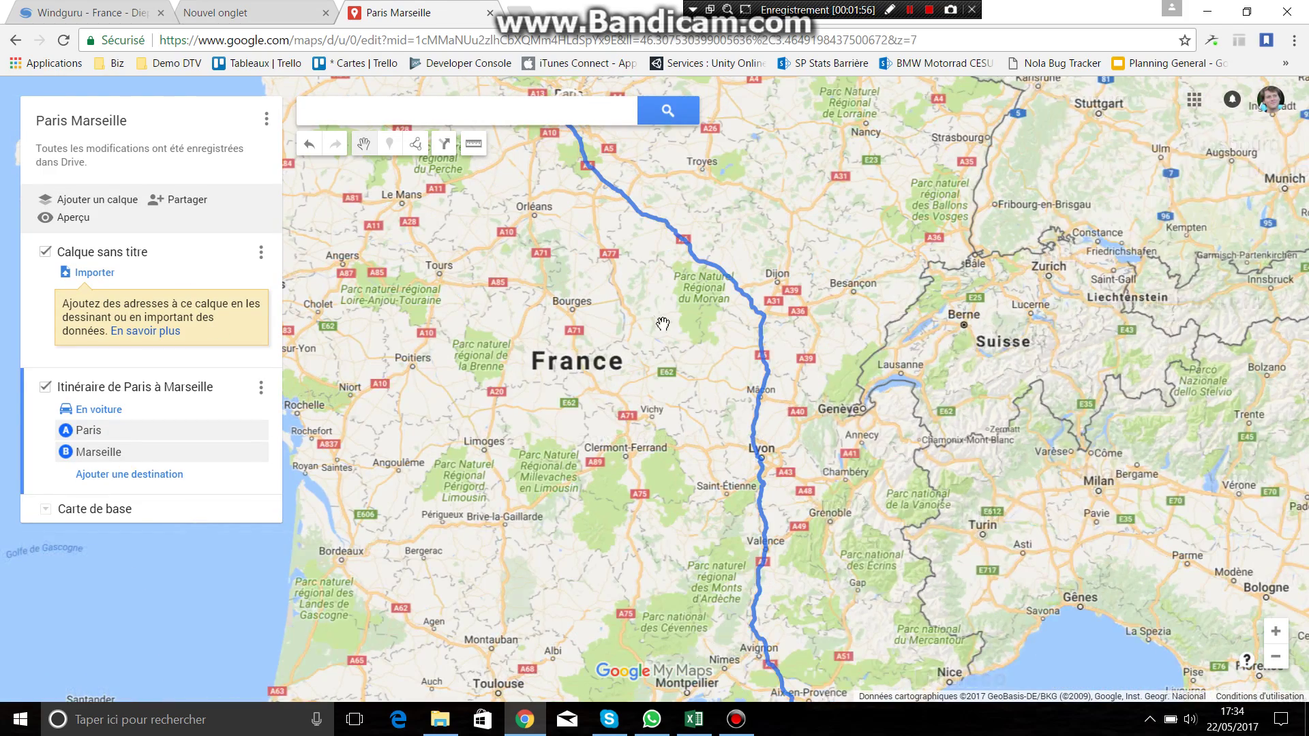
pyautogui.scroll(1, 682, 317)
pyautogui.scroll(3, 743, 313)
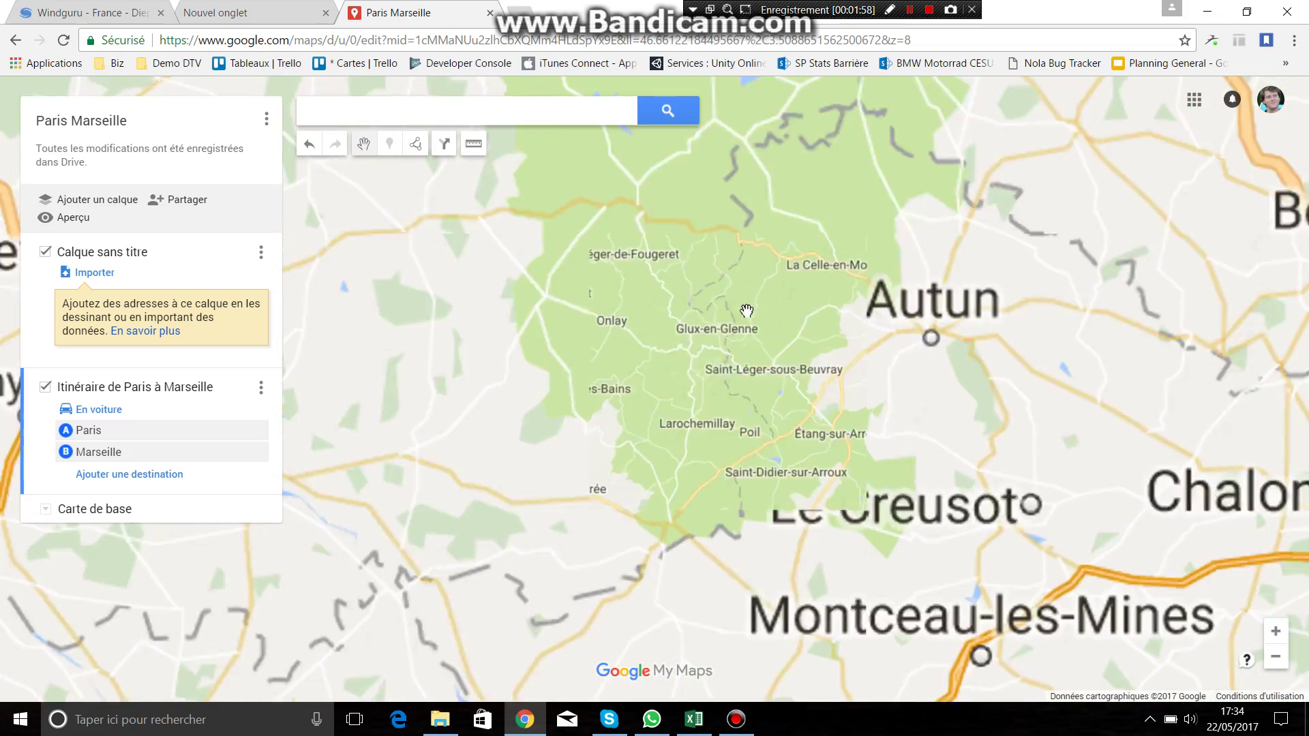
pyautogui.scroll(-2, 756, 280)
pyautogui.scroll(1, 803, 214)
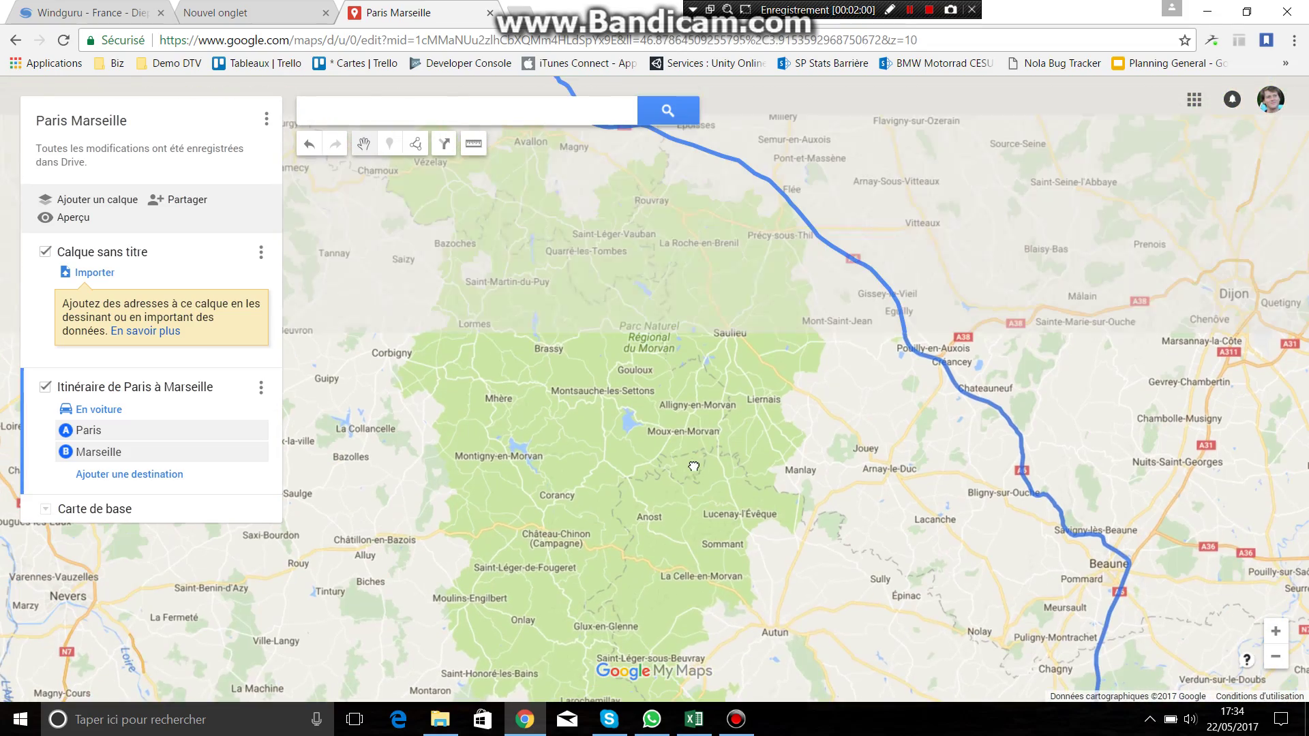
pyautogui.moveTo(650, 310); pyautogui.dragTo(756, 353)
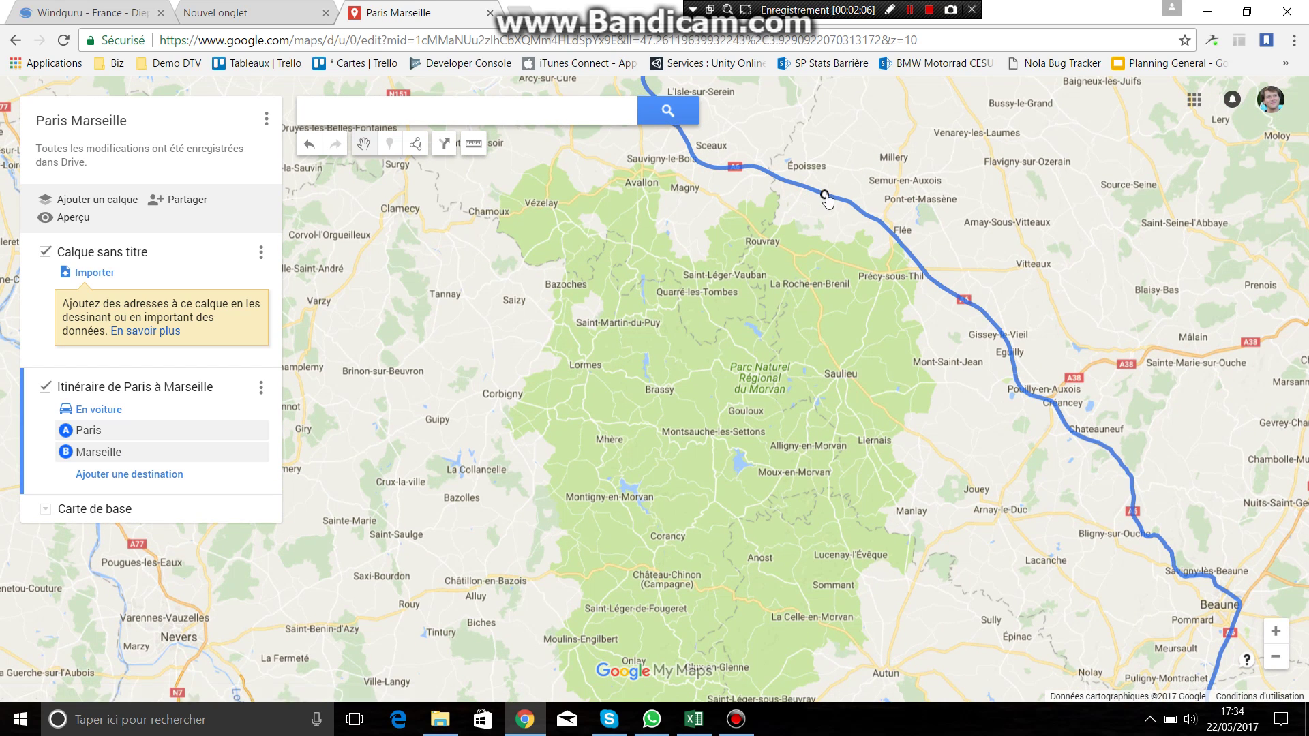
pyautogui.click(826, 197)
pyautogui.moveTo(827, 197); pyautogui.dragTo(727, 370)
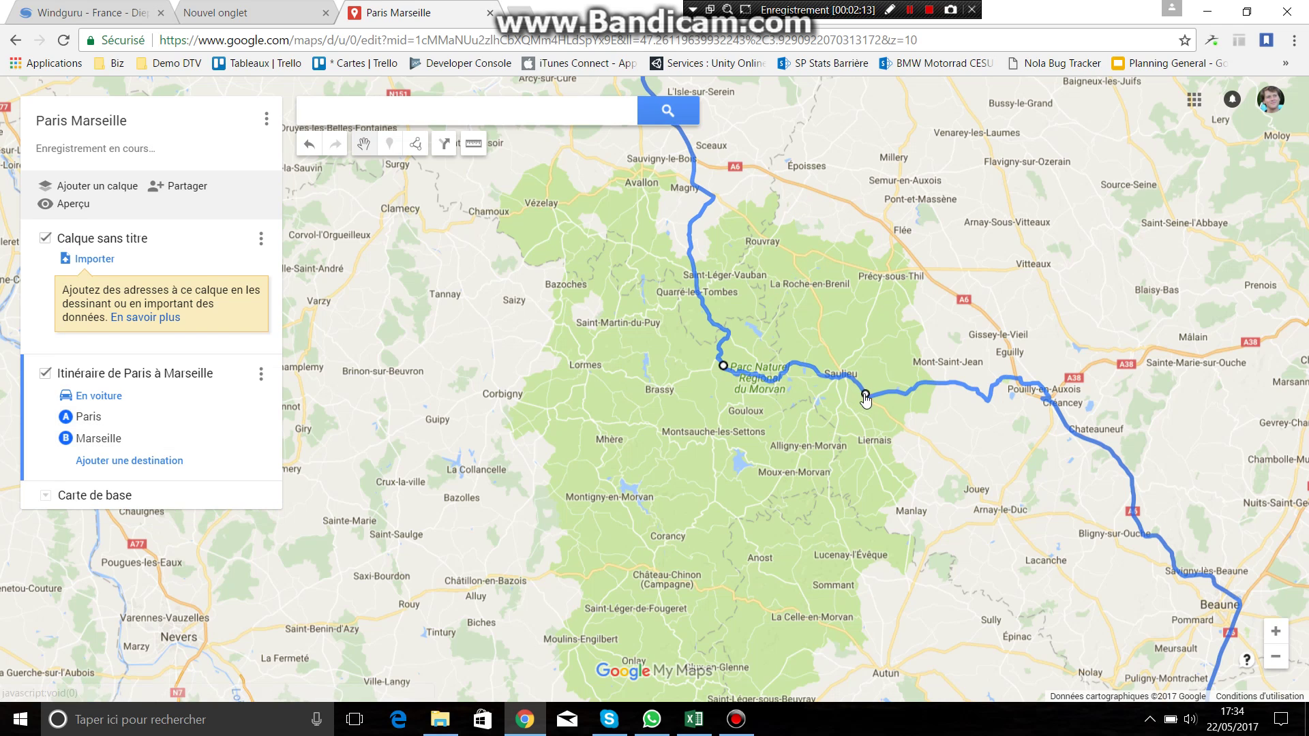
pyautogui.moveTo(865, 391); pyautogui.dragTo(789, 478)
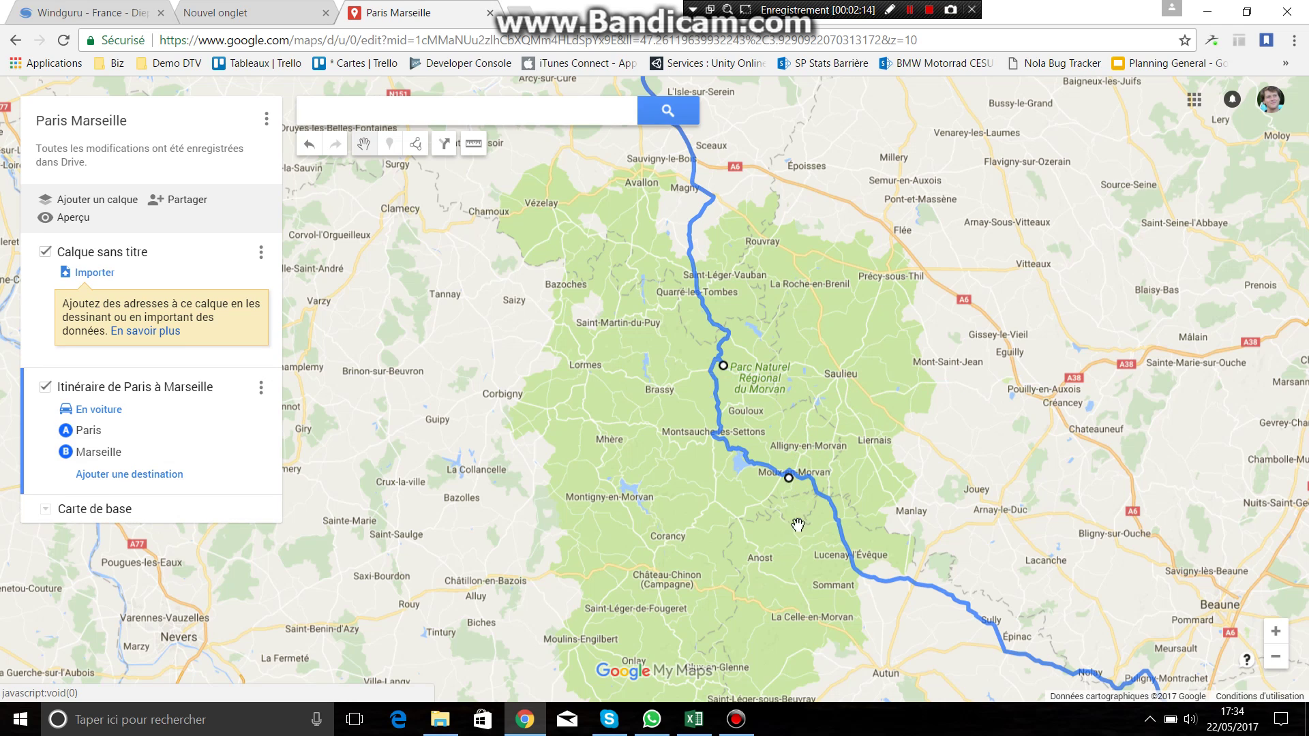
# - Reroute the stretch between the two waypoints in the Morvan park so that it passes through Gouloux
pyautogui.moveTo(778, 565); pyautogui.dragTo(781, 393)
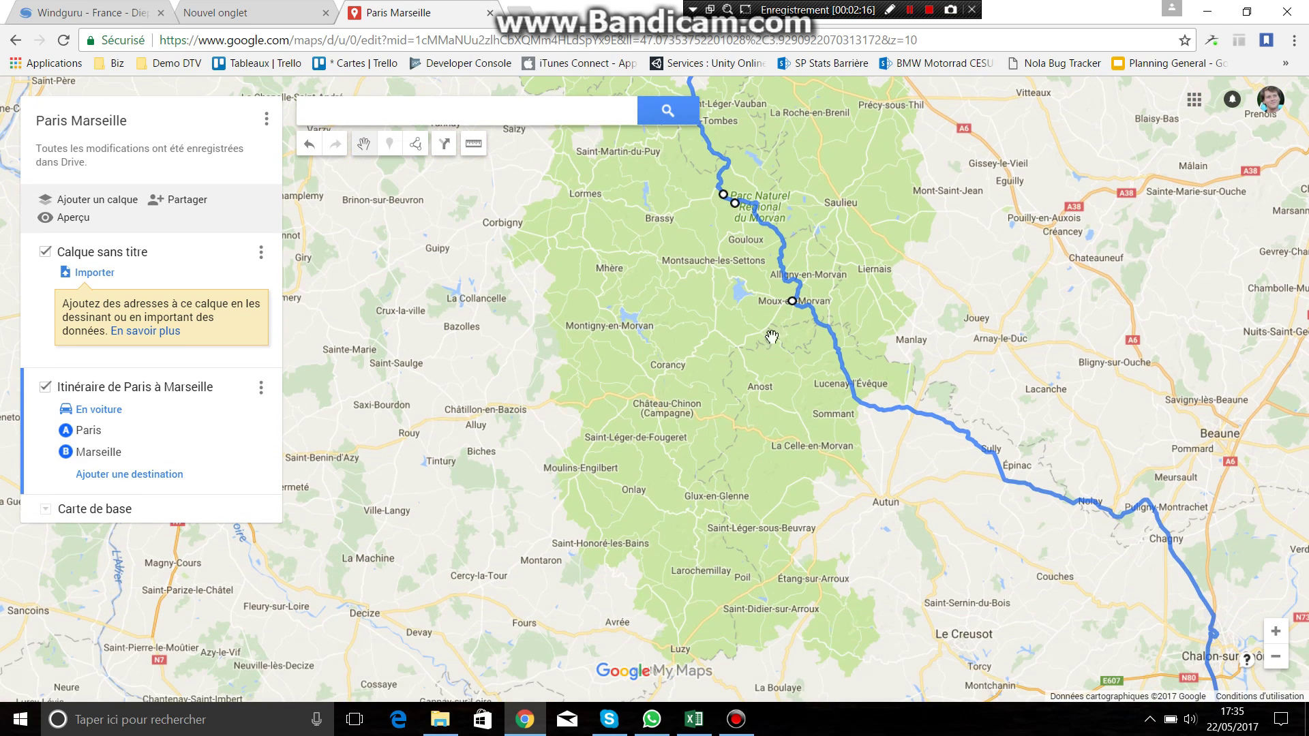
pyautogui.scroll(1, 810, 379)
pyautogui.moveTo(757, 225); pyautogui.dragTo(760, 430)
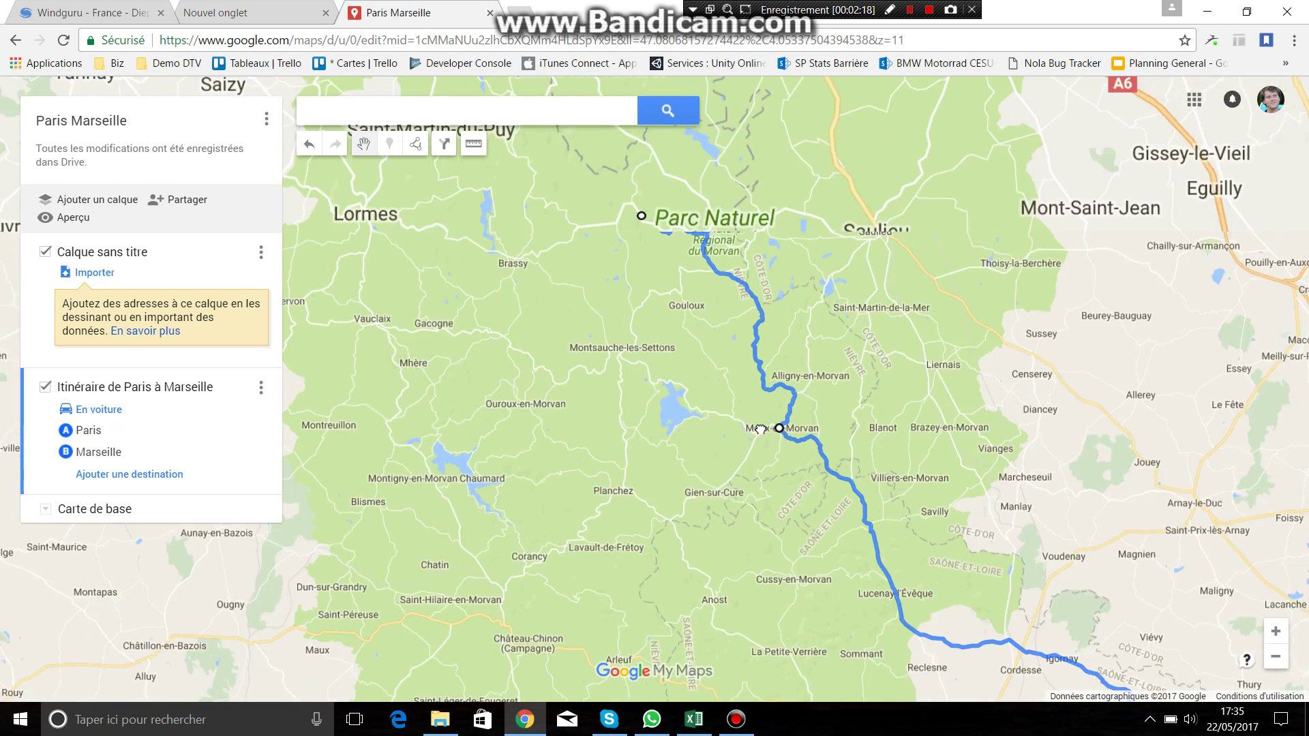
pyautogui.scroll(2, 736, 353)
pyautogui.moveTo(738, 347); pyautogui.dragTo(731, 452)
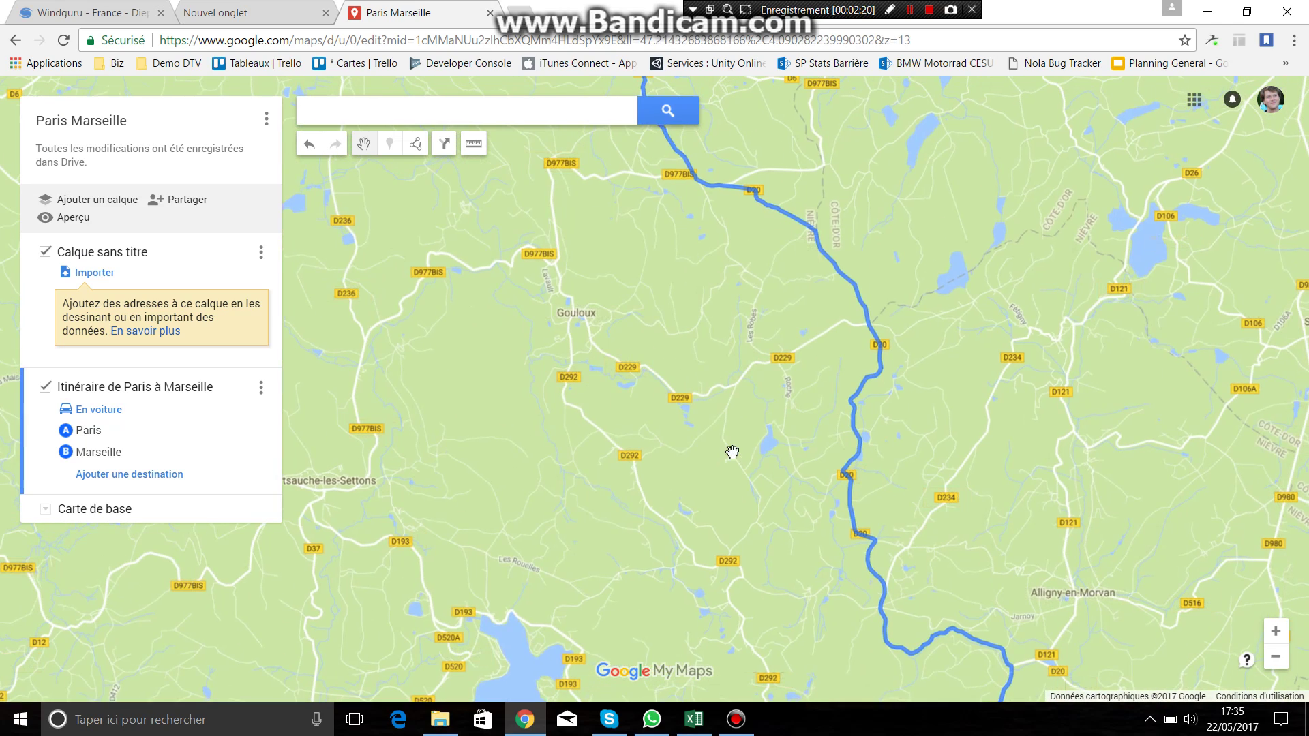
pyautogui.moveTo(873, 337); pyautogui.dragTo(584, 315)
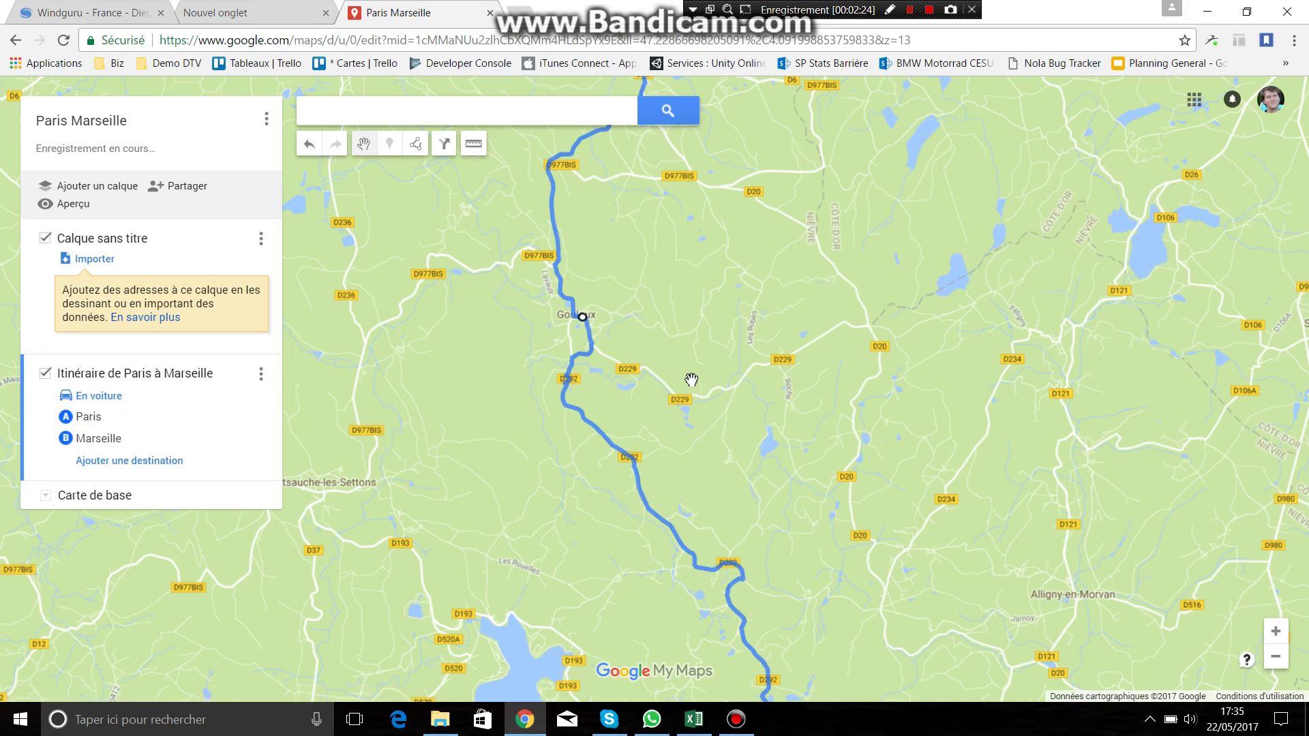
pyautogui.scroll(-2, 689, 380)
pyautogui.scroll(-2, 691, 380)
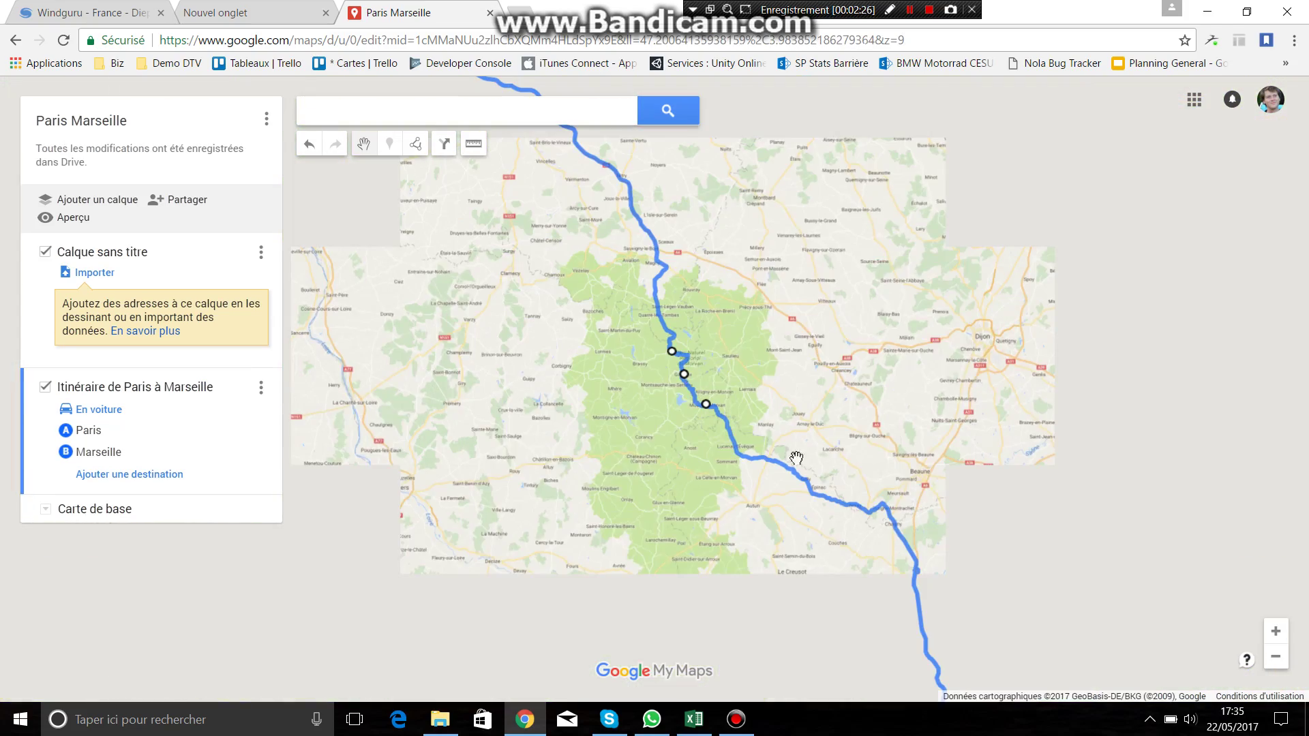
pyautogui.moveTo(847, 593); pyautogui.dragTo(793, 360)
pyautogui.scroll(-1, 793, 361)
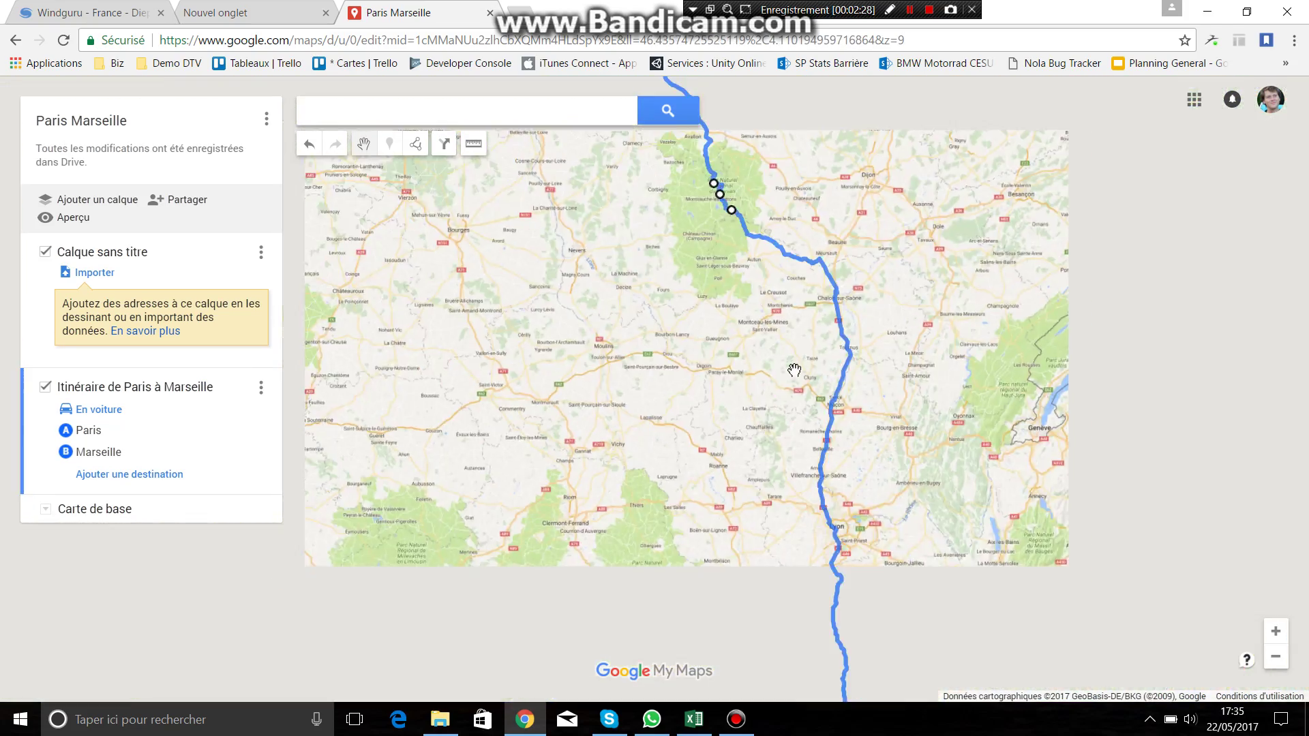
pyautogui.moveTo(754, 462); pyautogui.dragTo(789, 301)
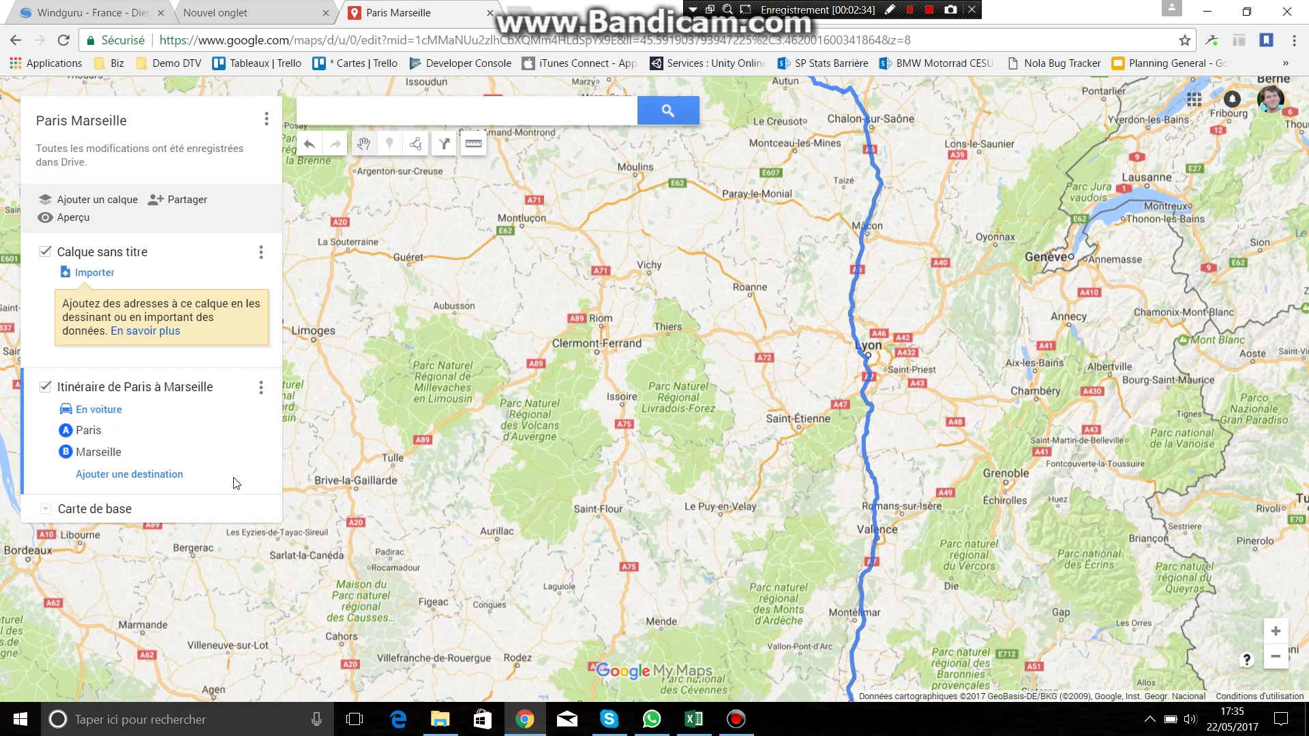
# - Export only the "Itinéraire de Paris à Marseille" layer and save it as a KMZ file in the Bureau folder
pyautogui.click(267, 120)
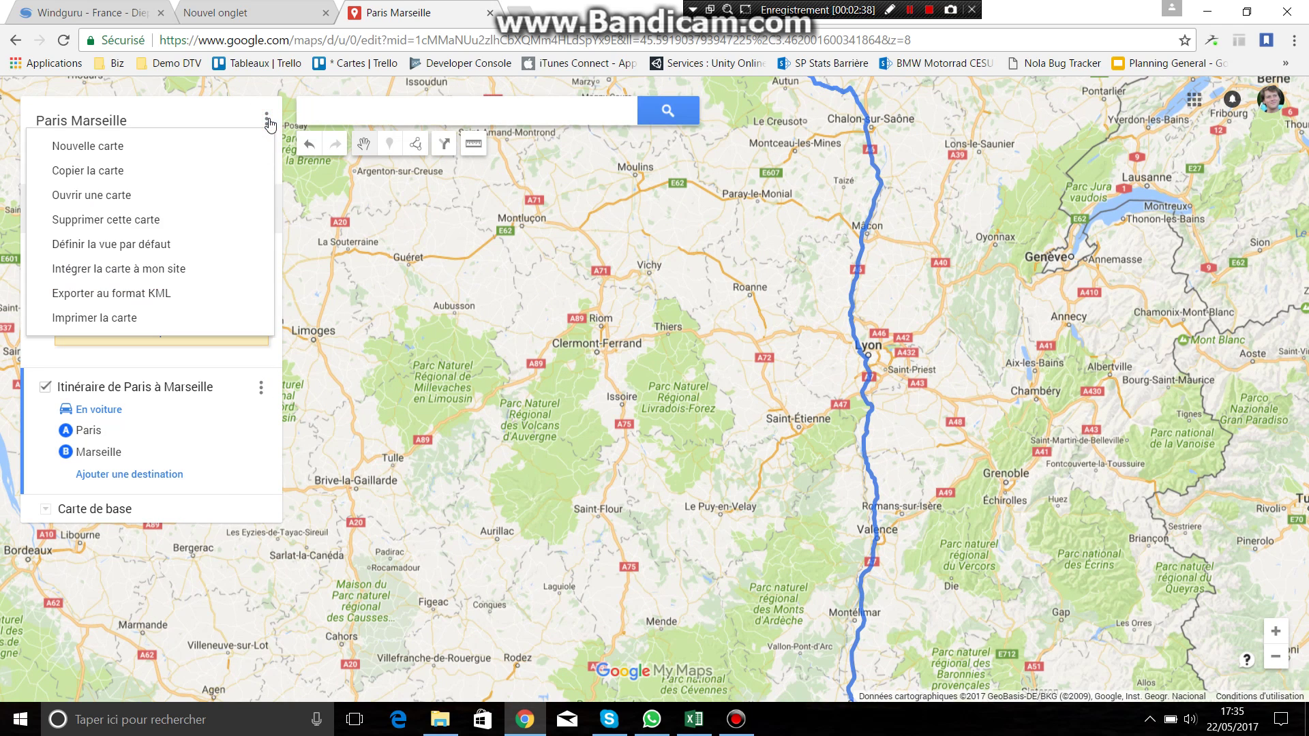
pyautogui.click(188, 294)
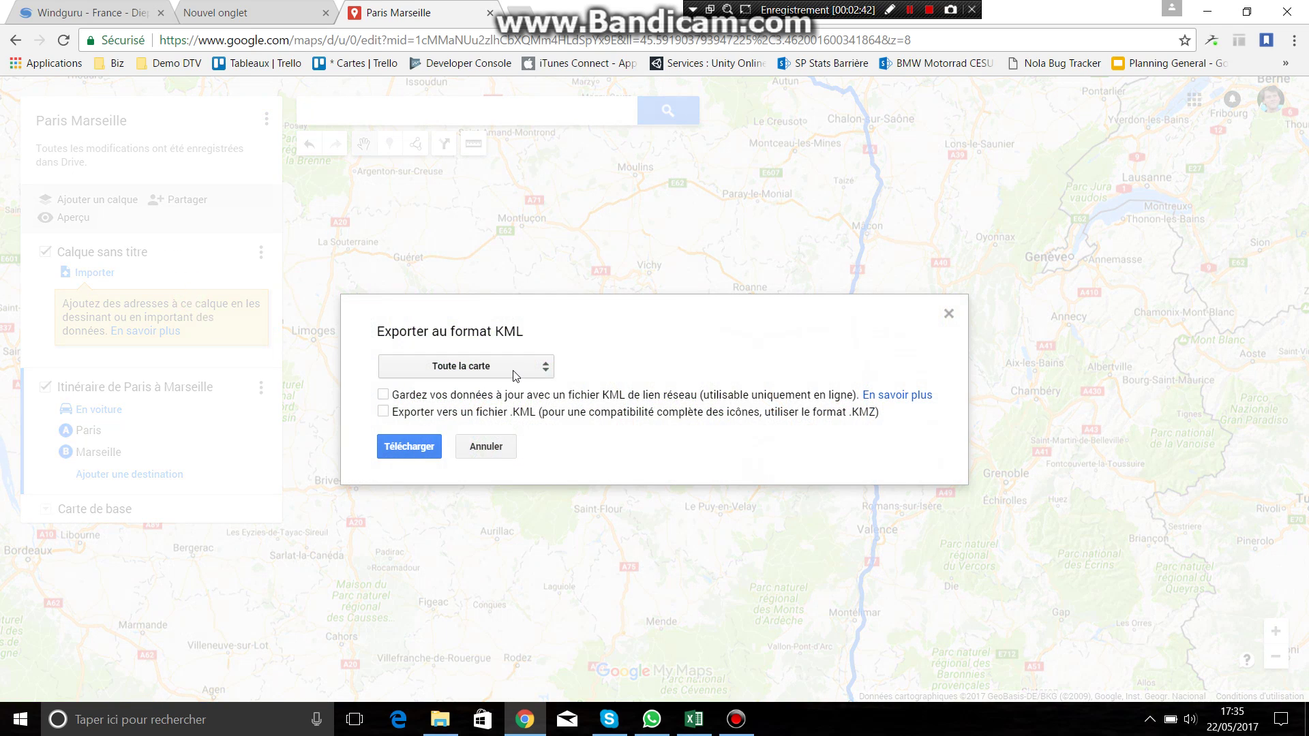
pyautogui.click(515, 375)
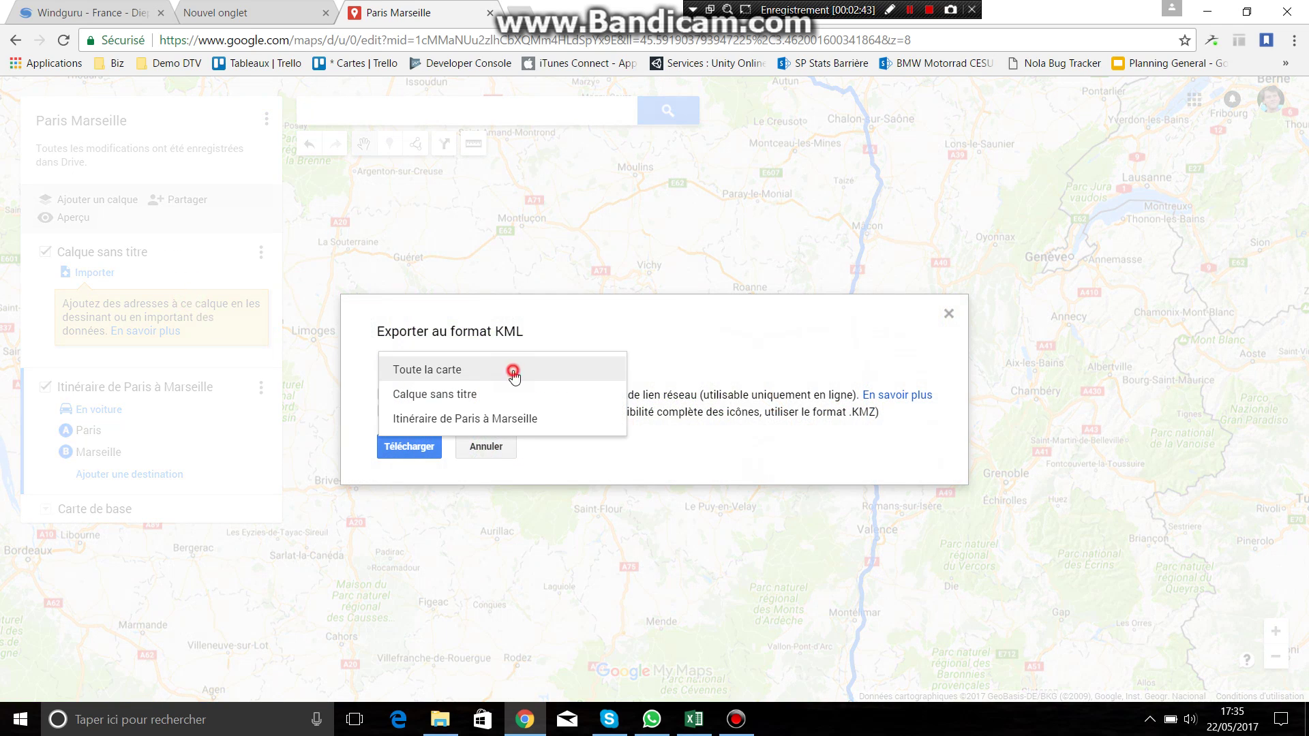
pyautogui.click(505, 419)
pyautogui.click(423, 447)
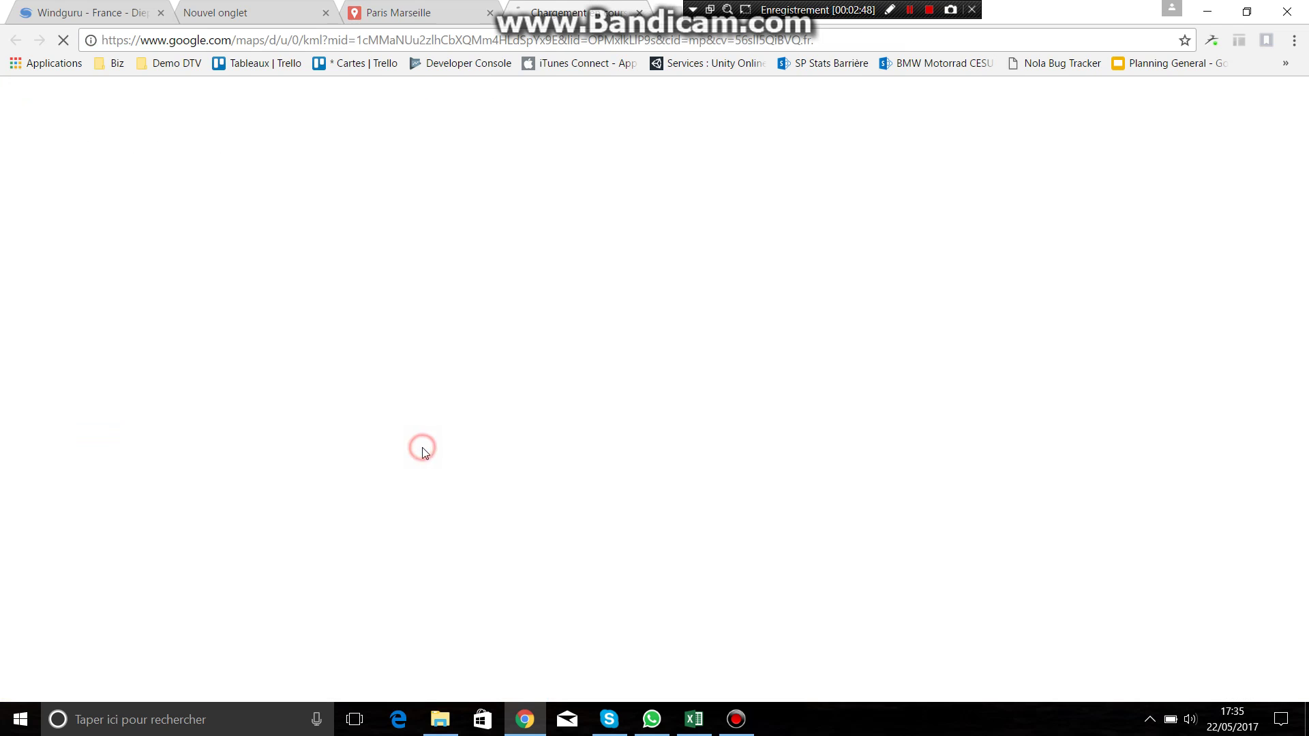
pyautogui.scroll(4, 131, 286)
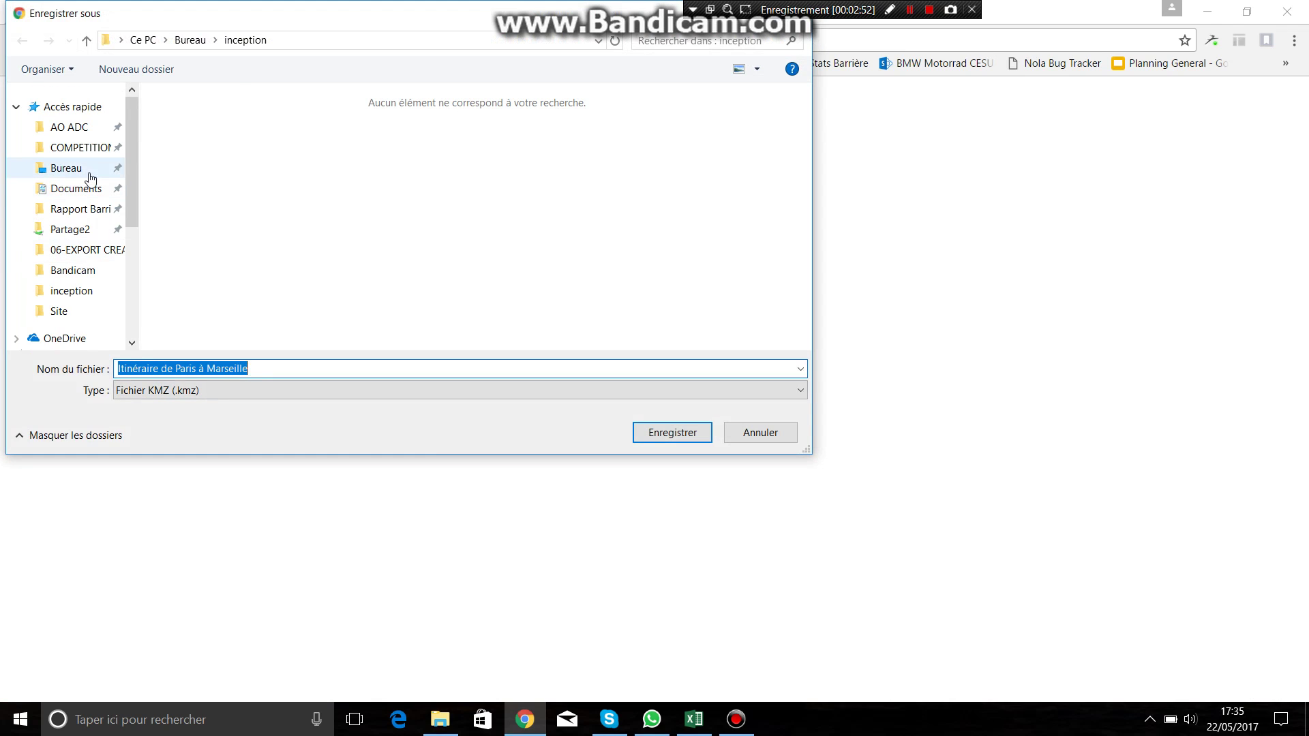
pyautogui.click(87, 170)
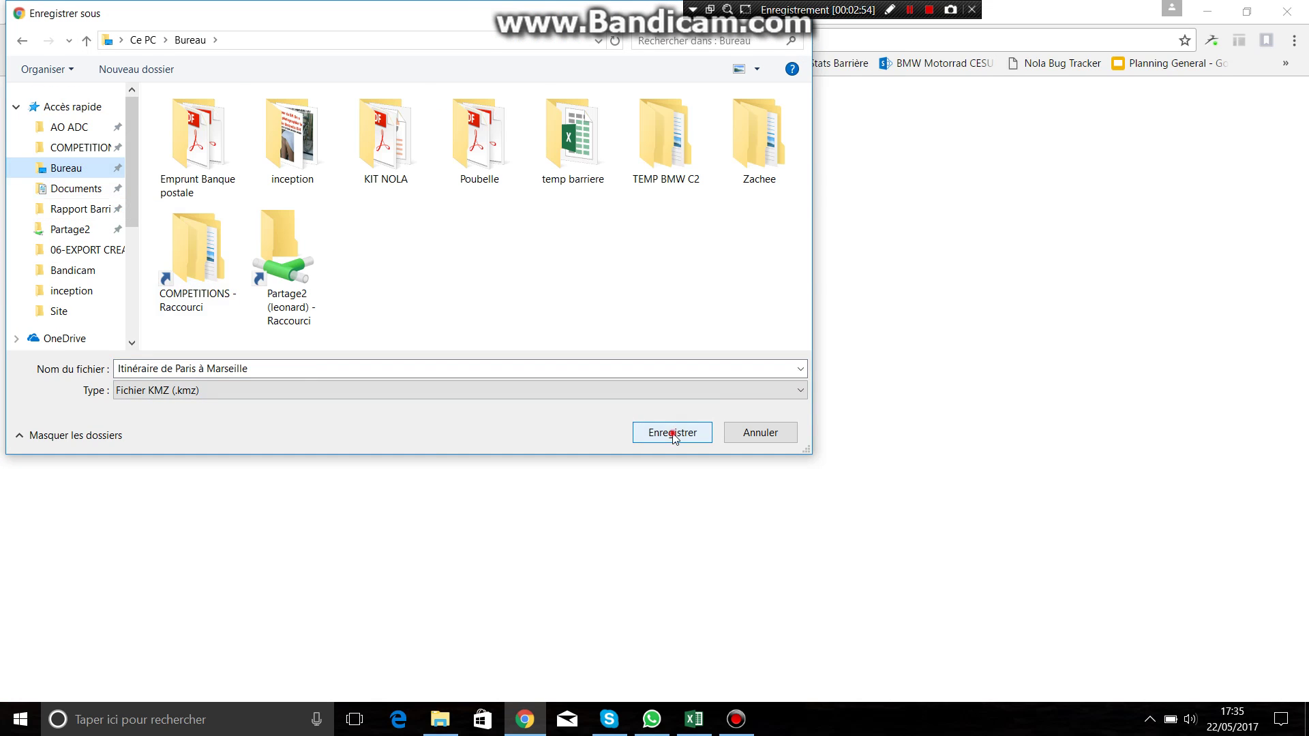
pyautogui.click(673, 434)
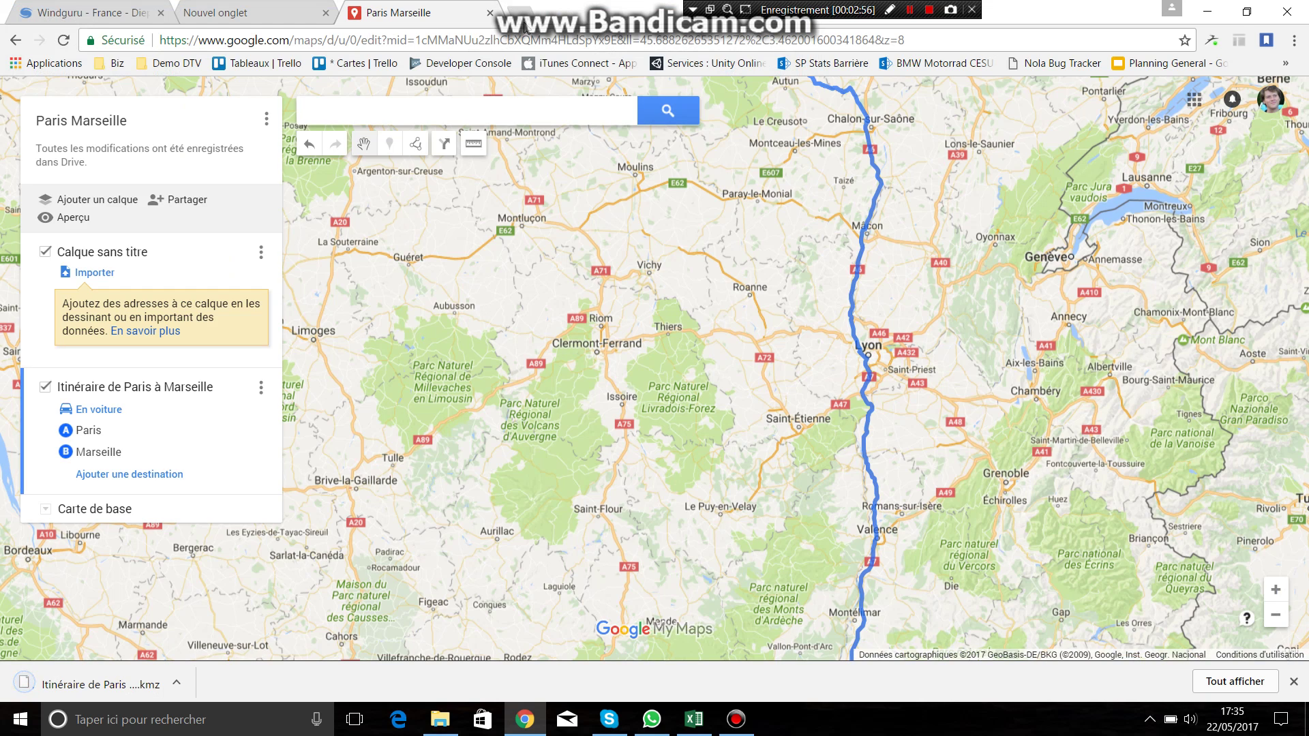
# - Search the web in a new tab for "gps converter" and open GPS Visualizer's page for converting files to plain text or GPX
pyautogui.click(520, 13)
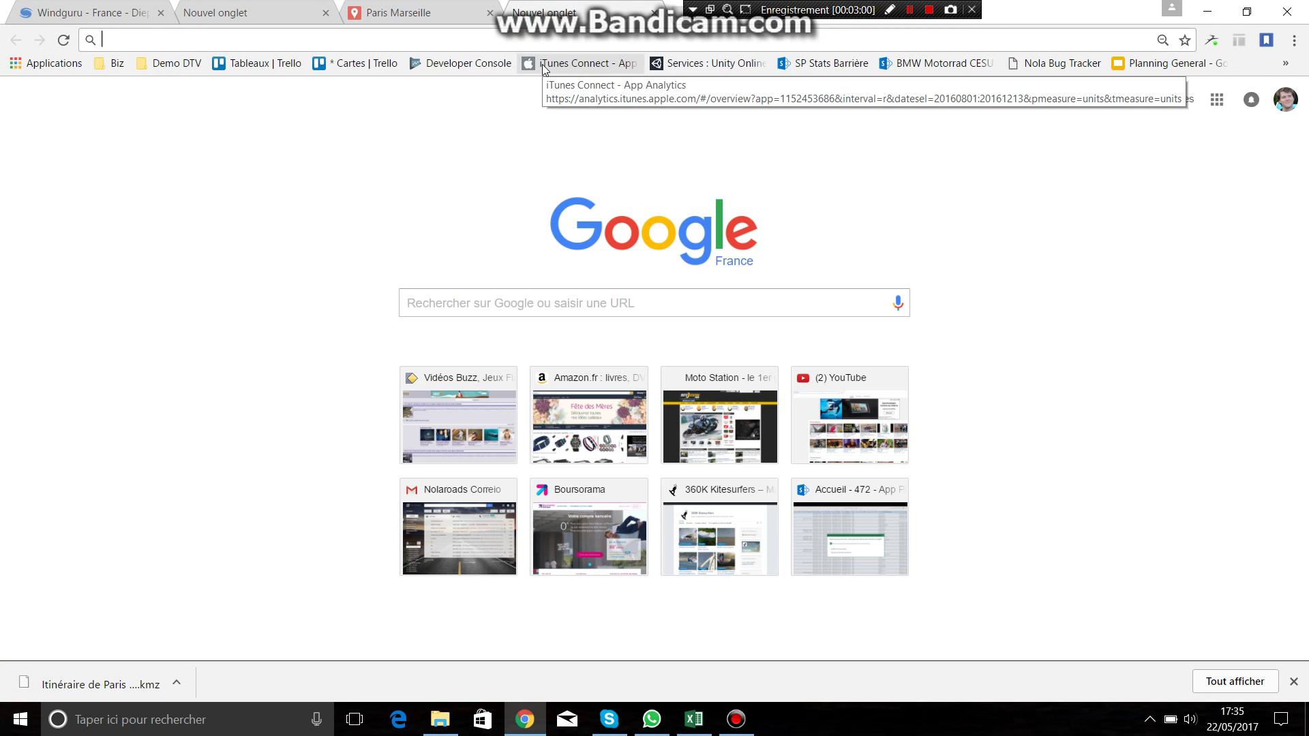
pyautogui.write('export g')
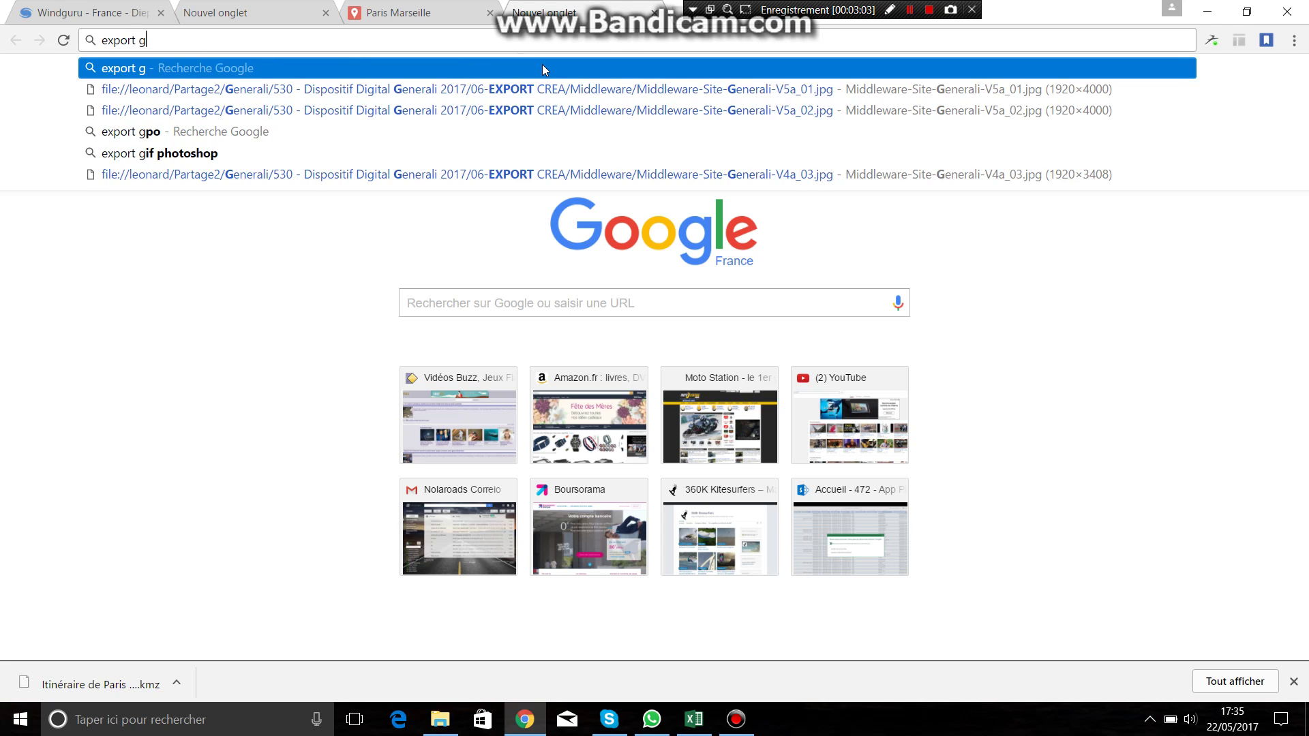
pyautogui.write('ps')
pyautogui.press('Return')
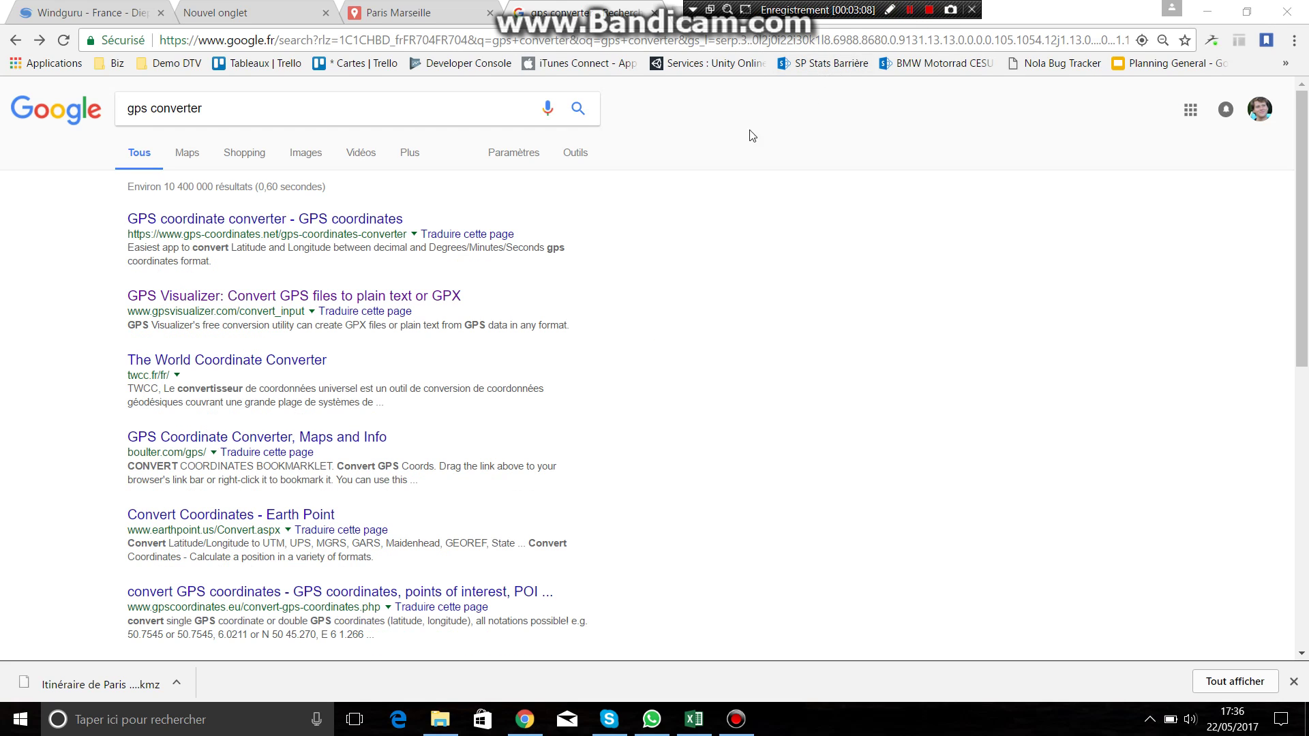
pyautogui.click(213, 300)
# - Upload "Itinéraire de Paris à Marseille.kmz" from Bureau as File #1 and convert it with GPX as the output format
pyautogui.scroll(-3, 263, 253)
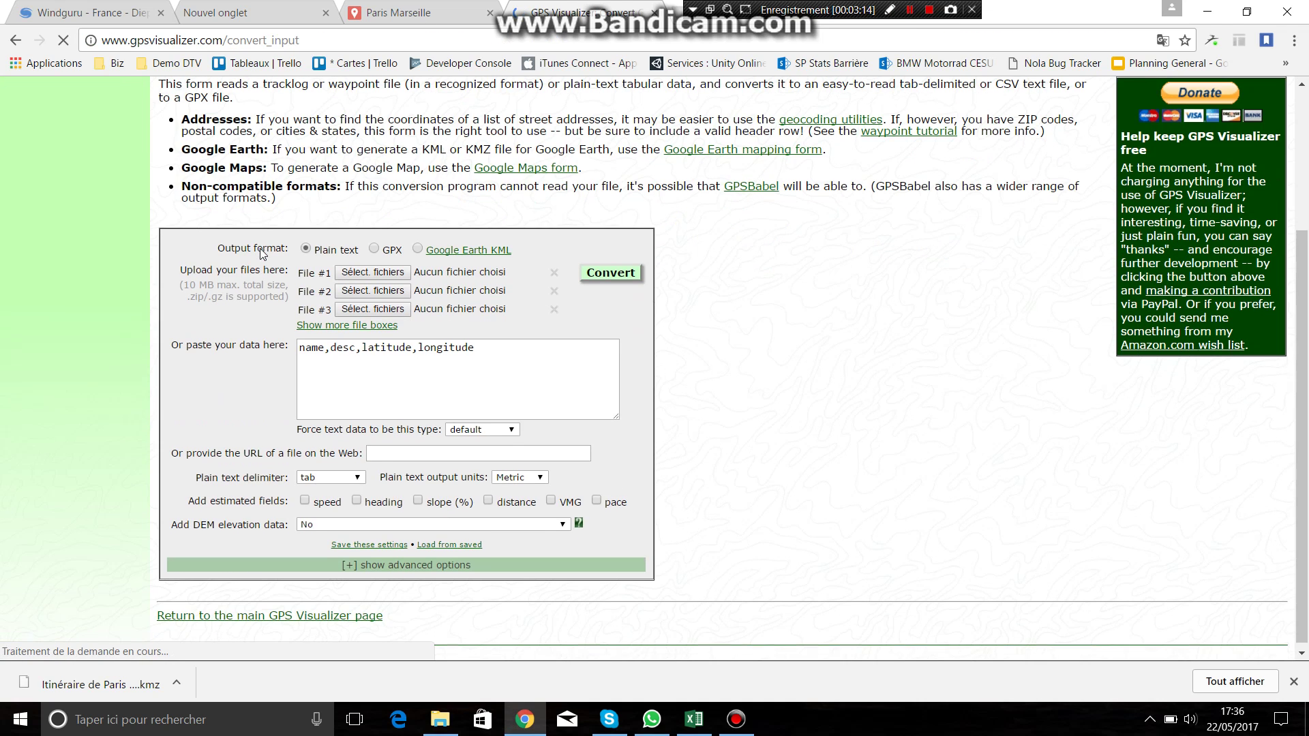
pyautogui.click(366, 273)
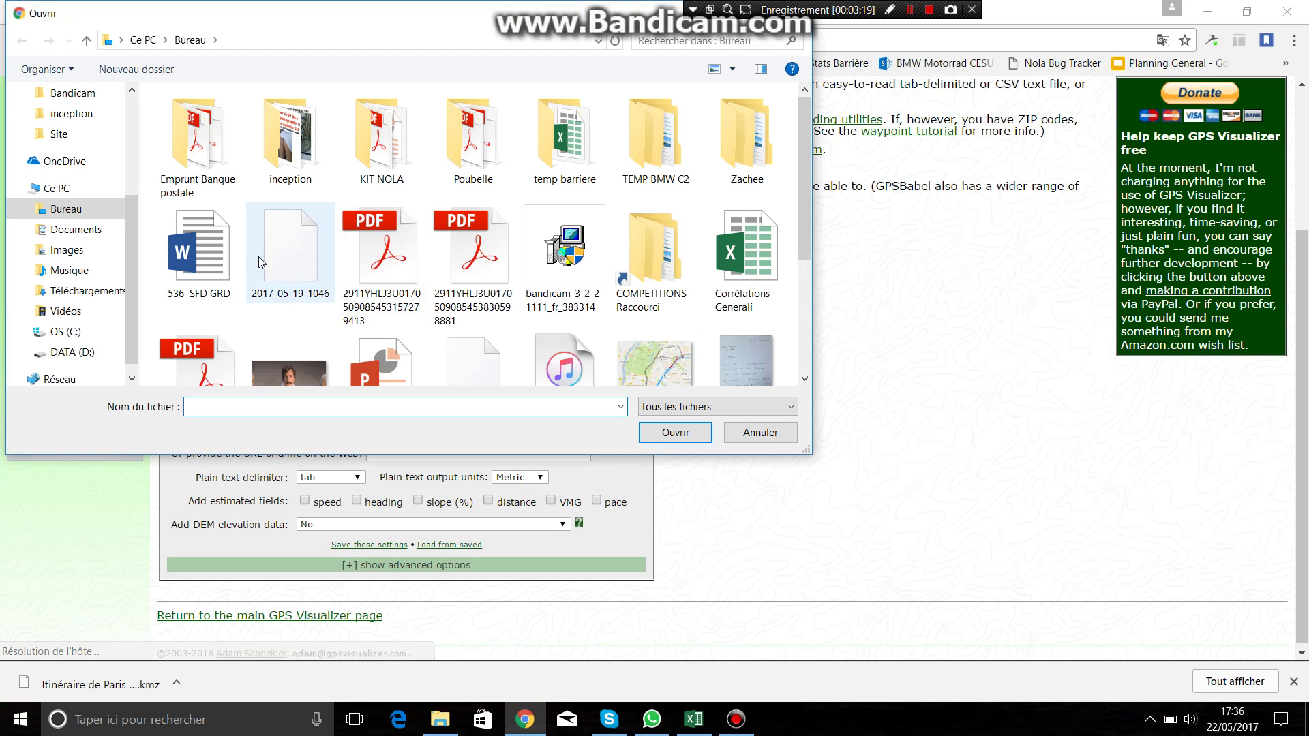
pyautogui.scroll(-3, 261, 263)
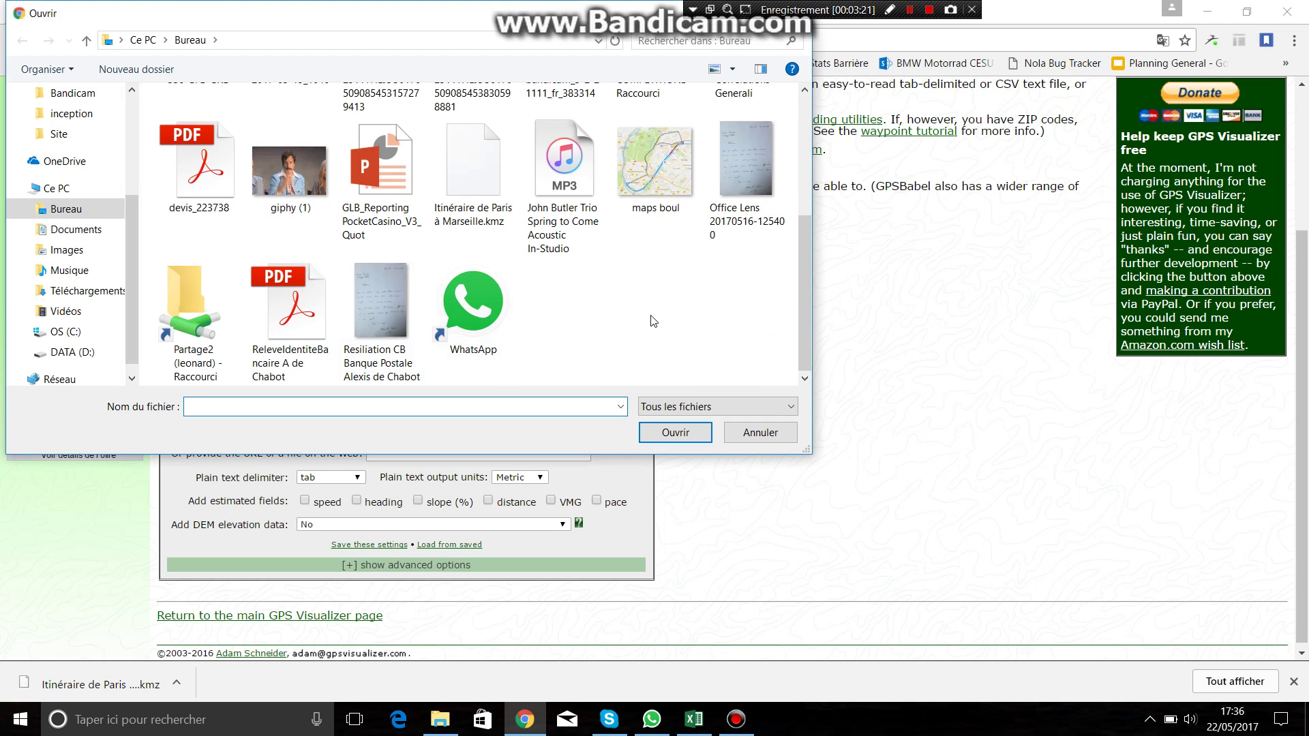
pyautogui.doubleClick(486, 219)
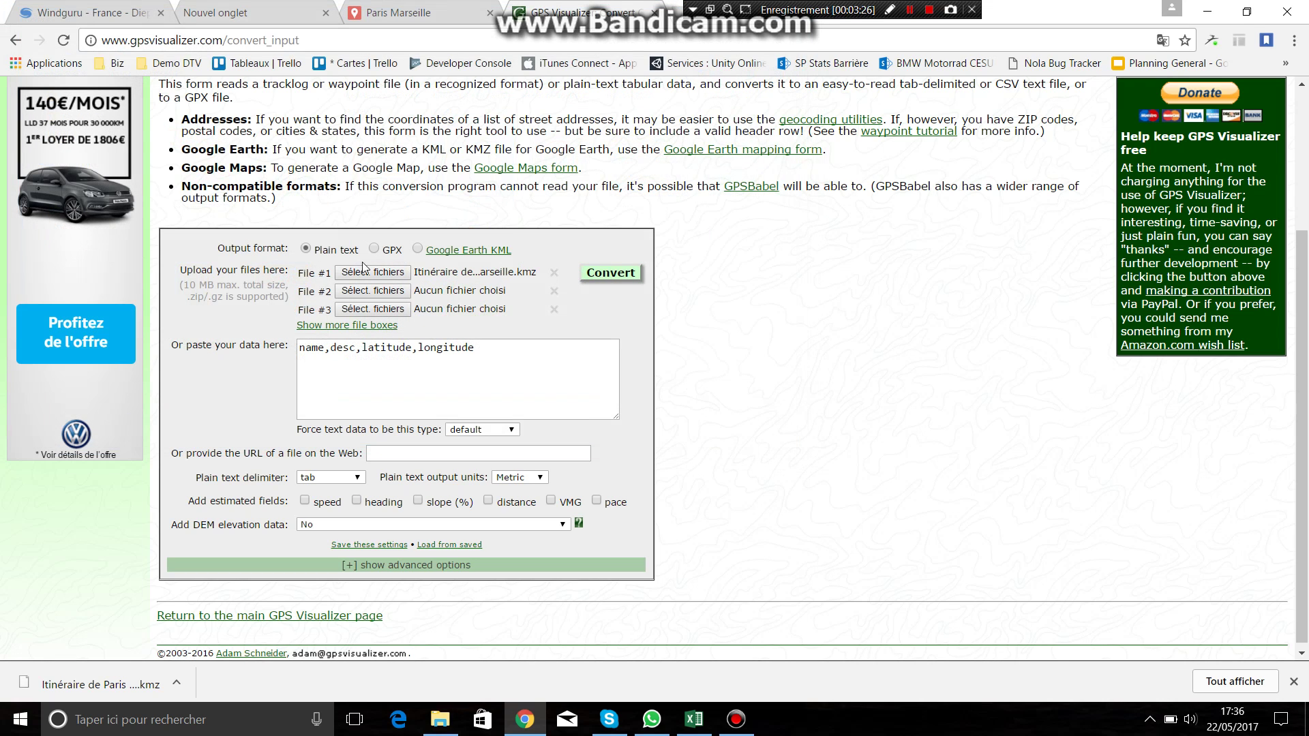
pyautogui.click(374, 248)
pyautogui.click(602, 275)
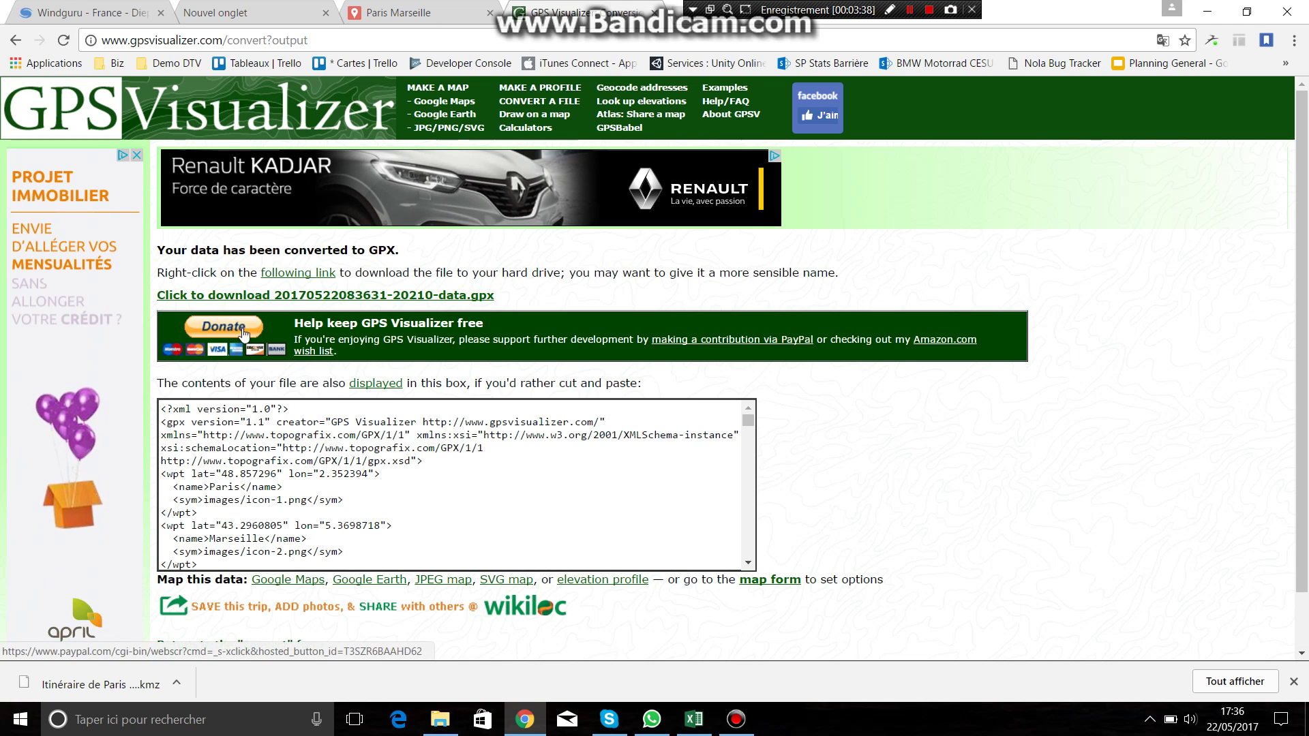
# - Download the converted GPX file to Bureau under the name "paris marseille morvan moto"
pyautogui.click(369, 298)
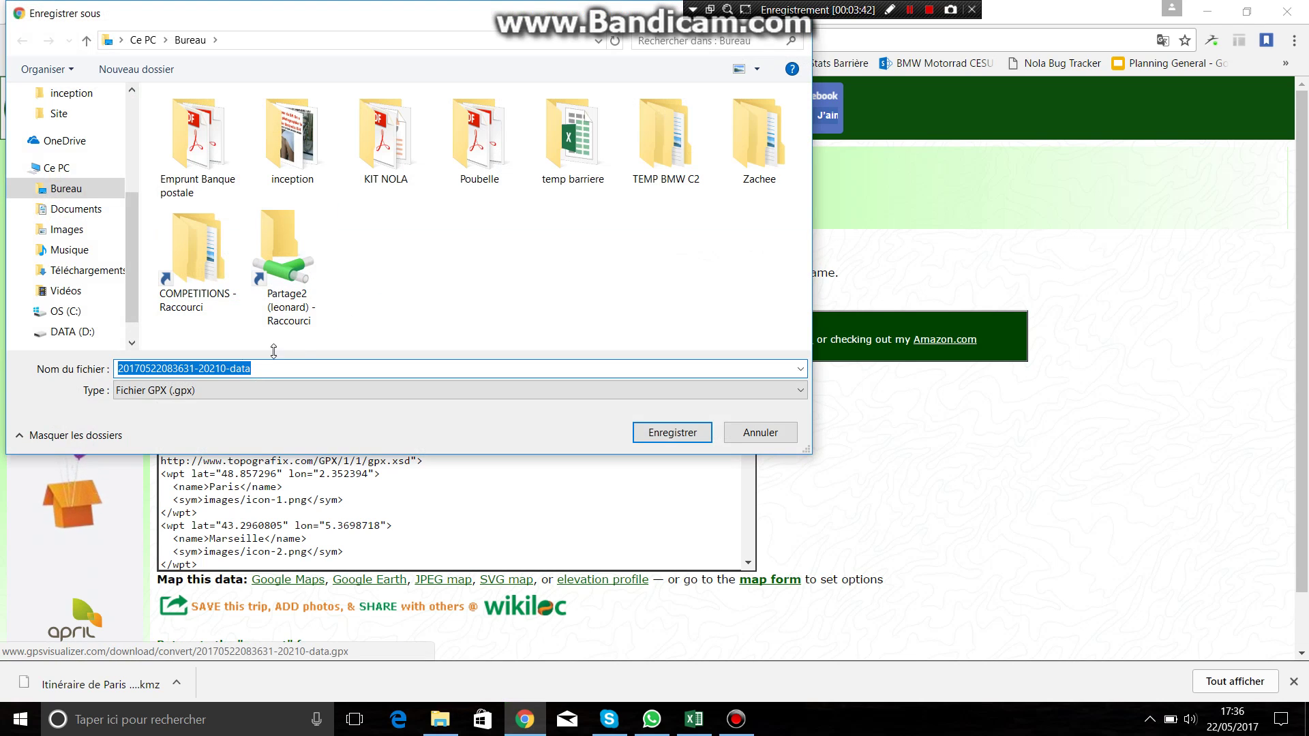
pyautogui.click(759, 430)
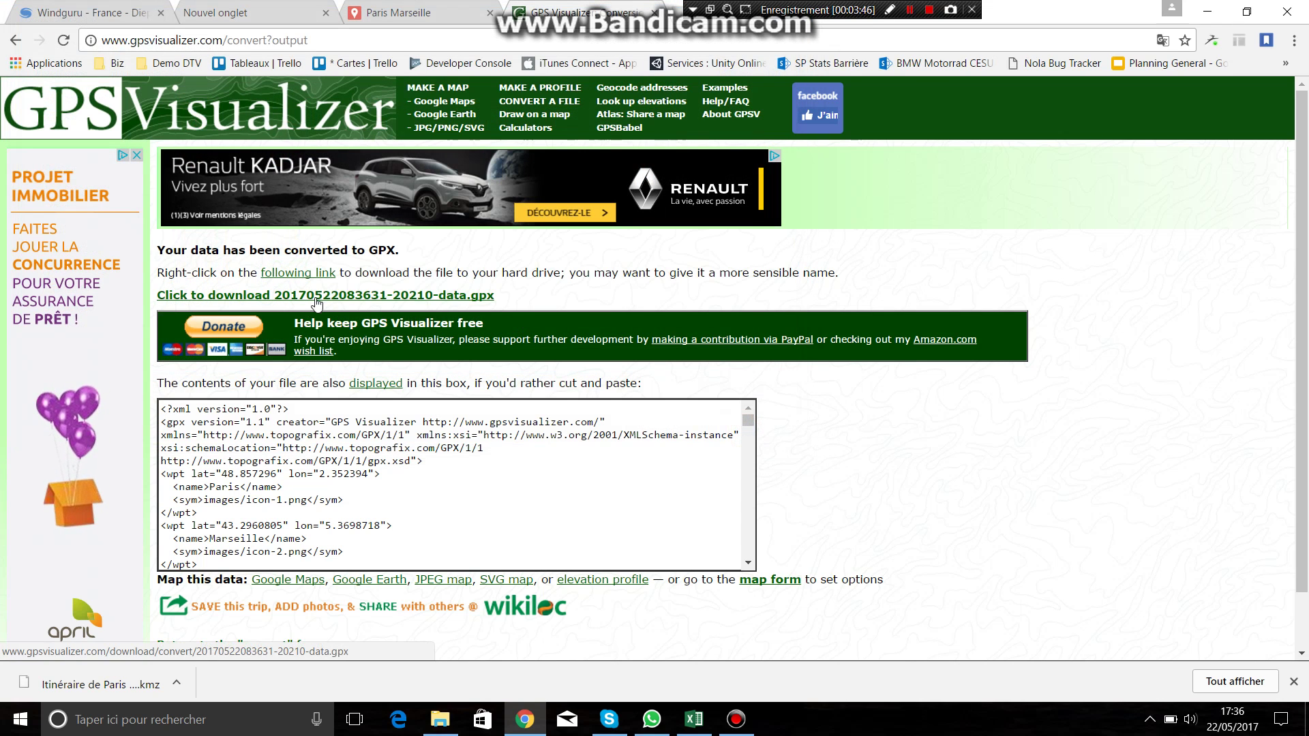
pyautogui.click(398, 299)
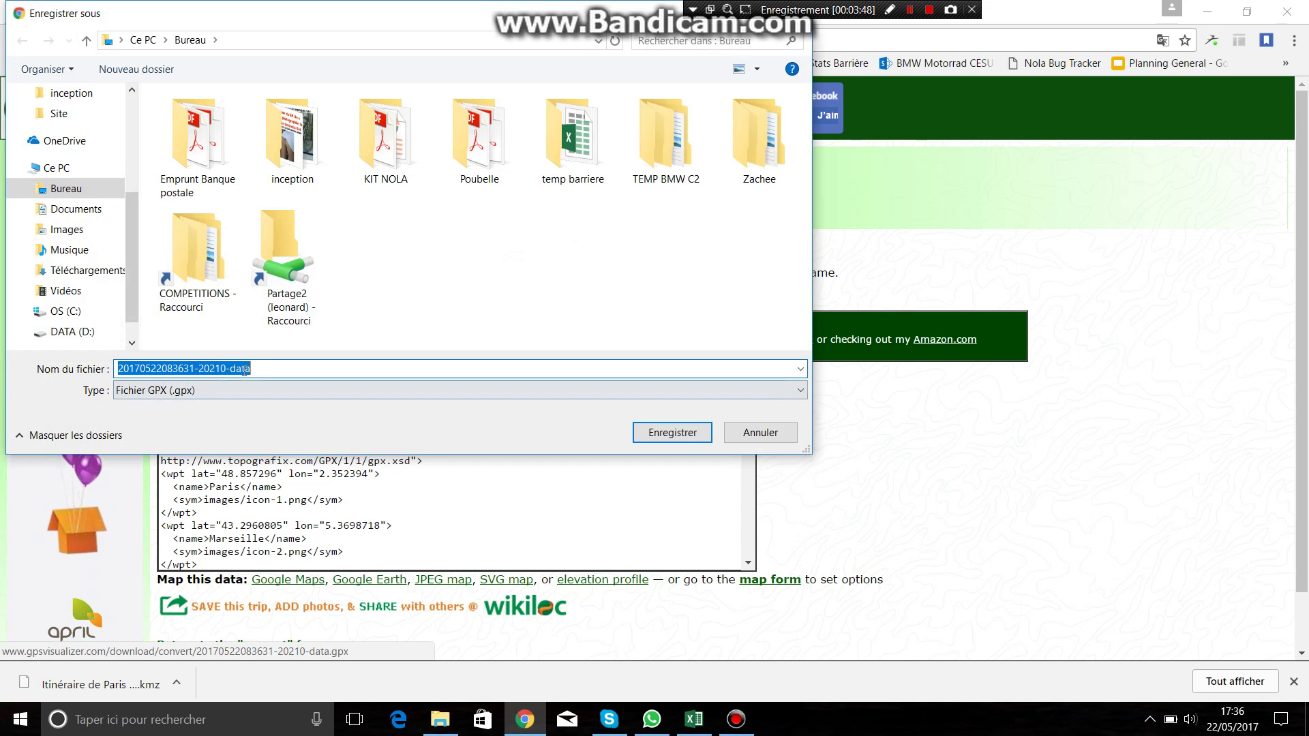
pyautogui.moveTo(261, 368); pyautogui.dragTo(76, 360)
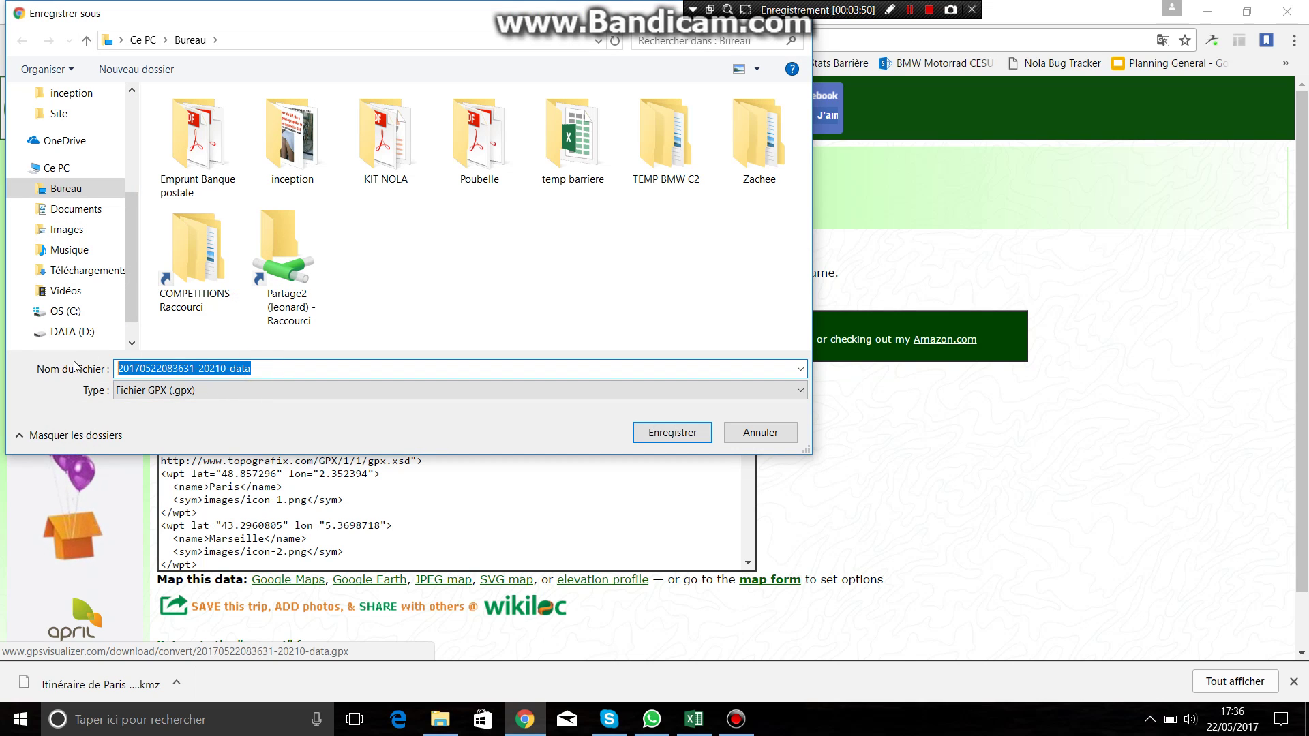
pyautogui.write('par')
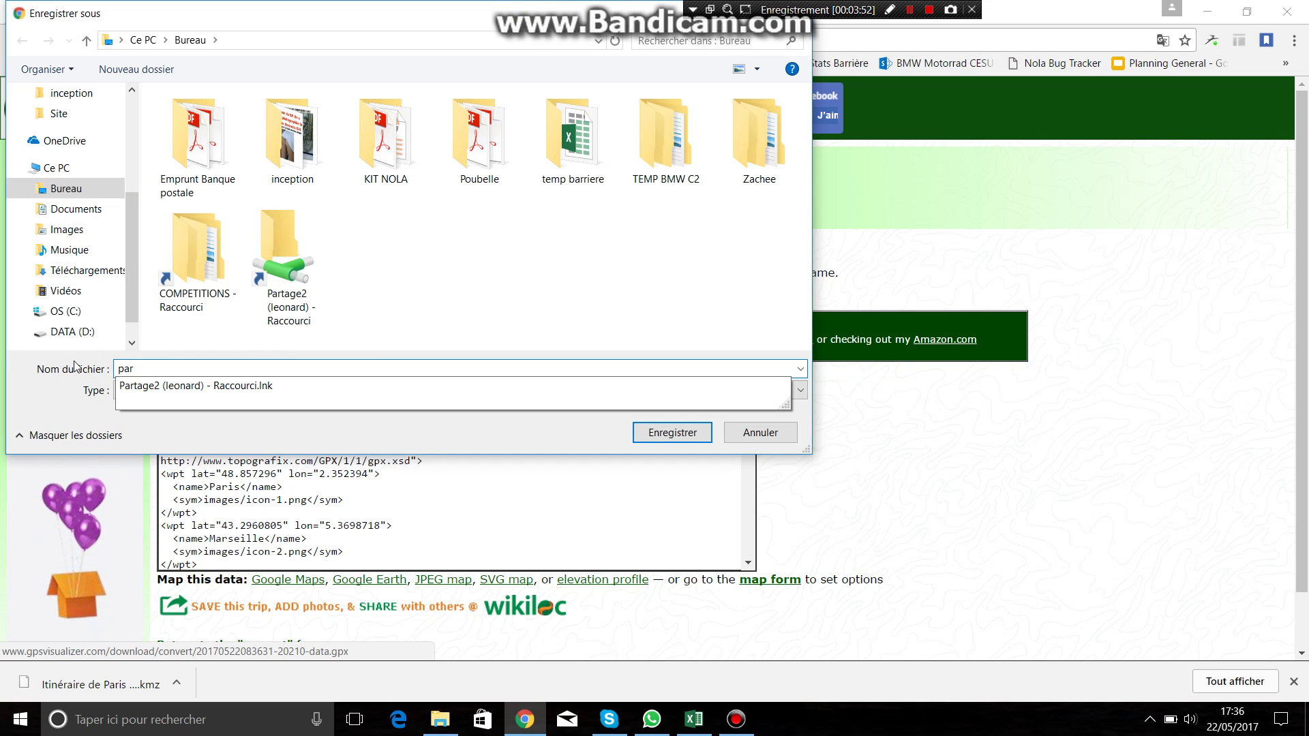
pyautogui.write('is marseille morvan moto')
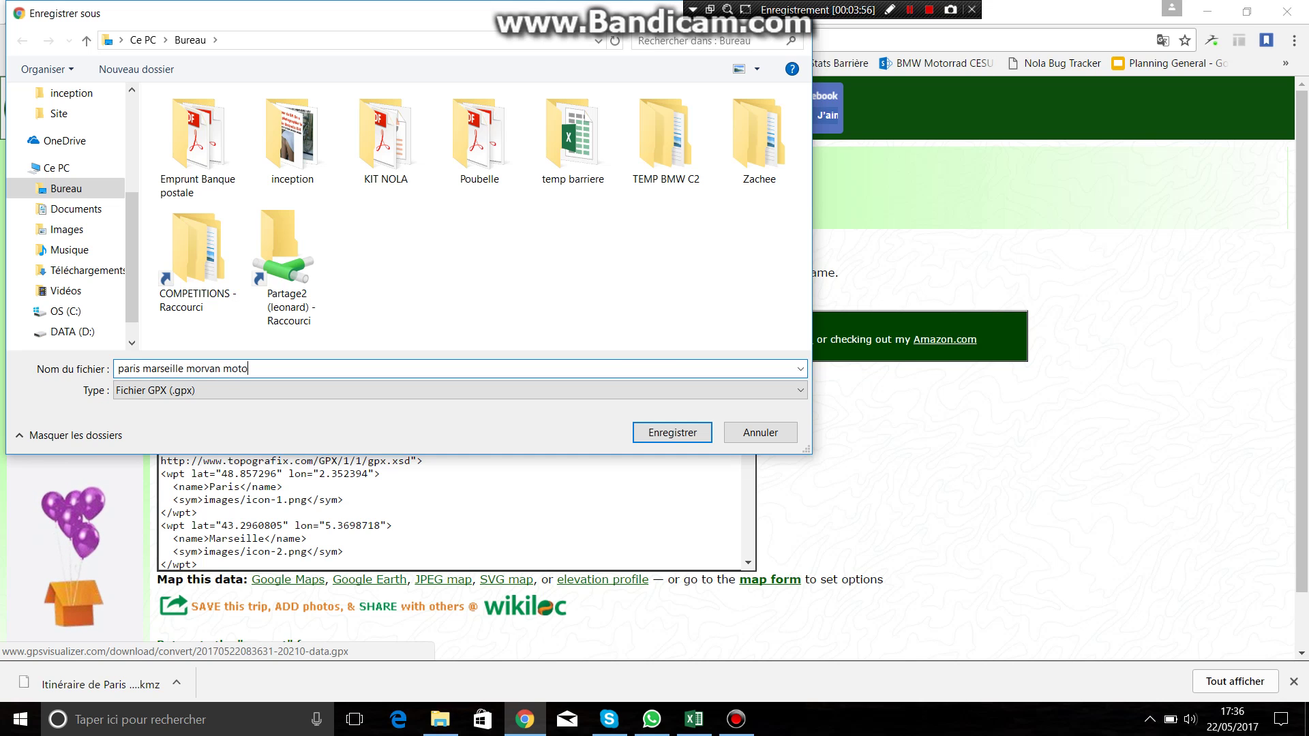
pyautogui.click(664, 432)
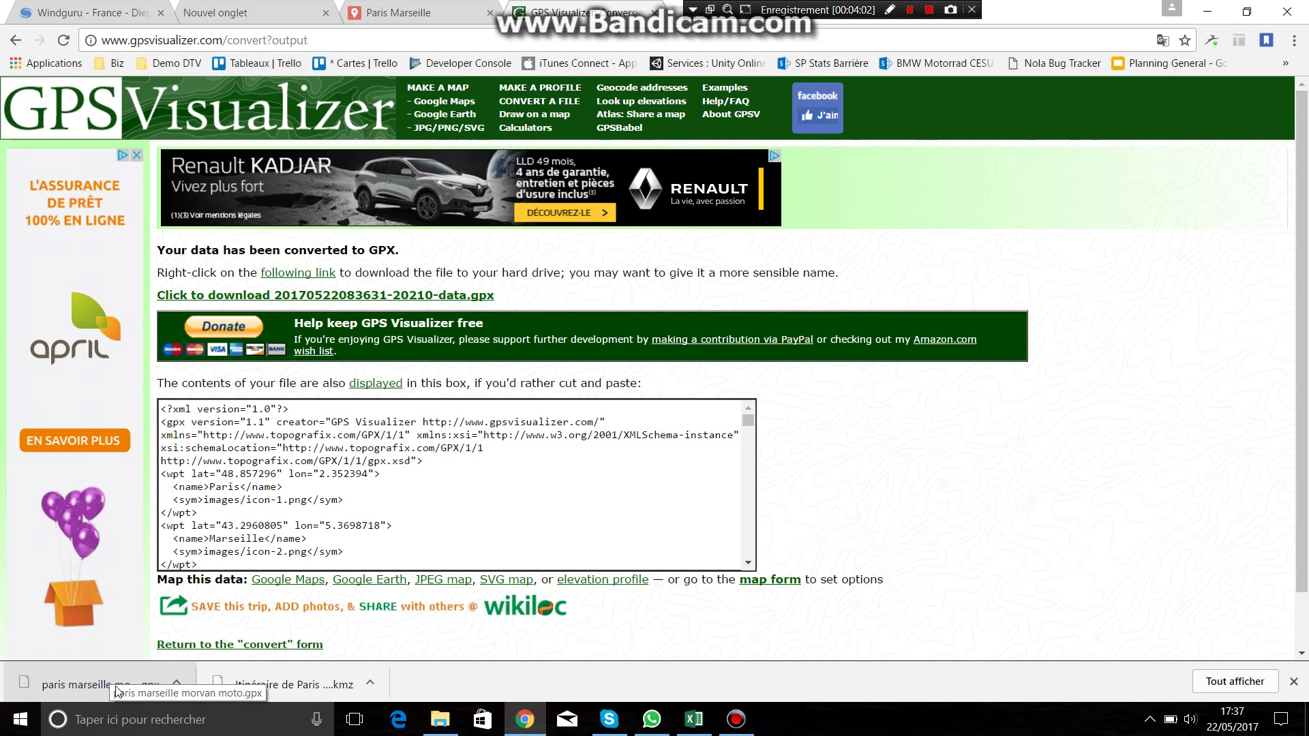
# - Open the Google Play store at play.google.com in a new tab
pyautogui.moveTo(785, 10); pyautogui.dragTo(973, 21)
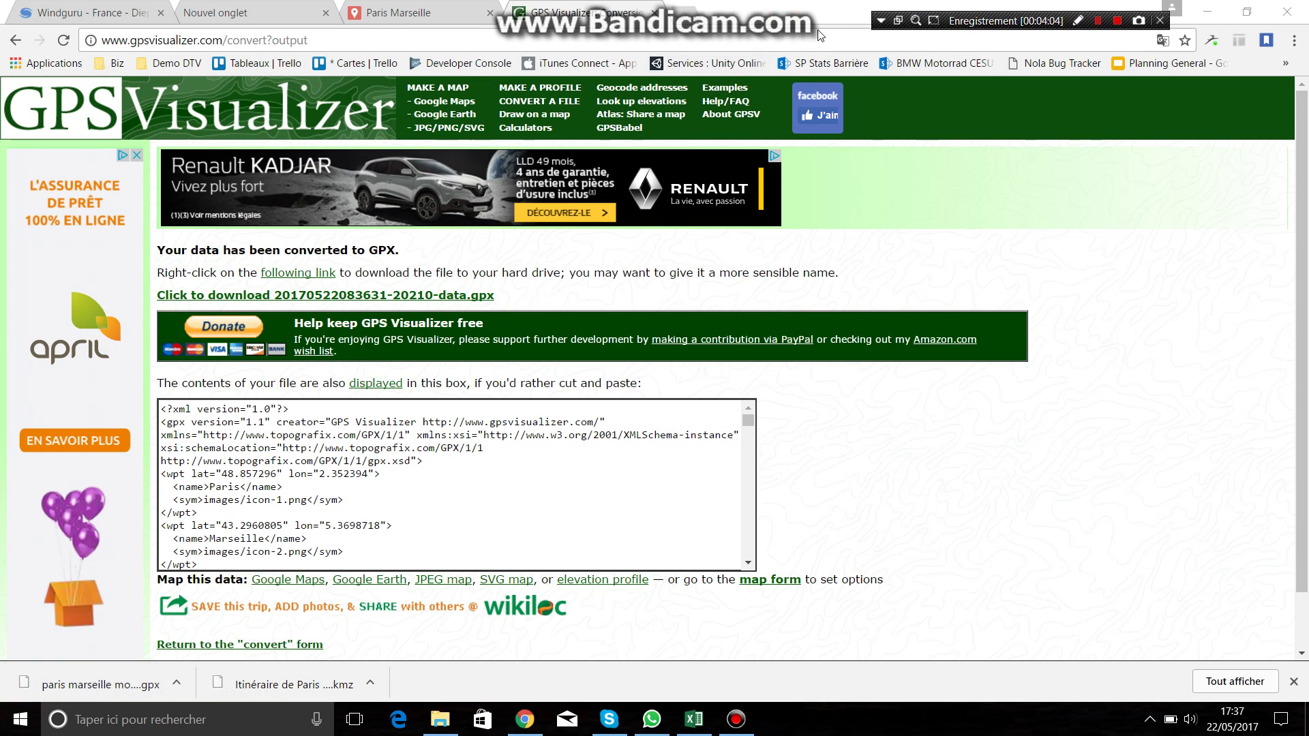
pyautogui.click(692, 14)
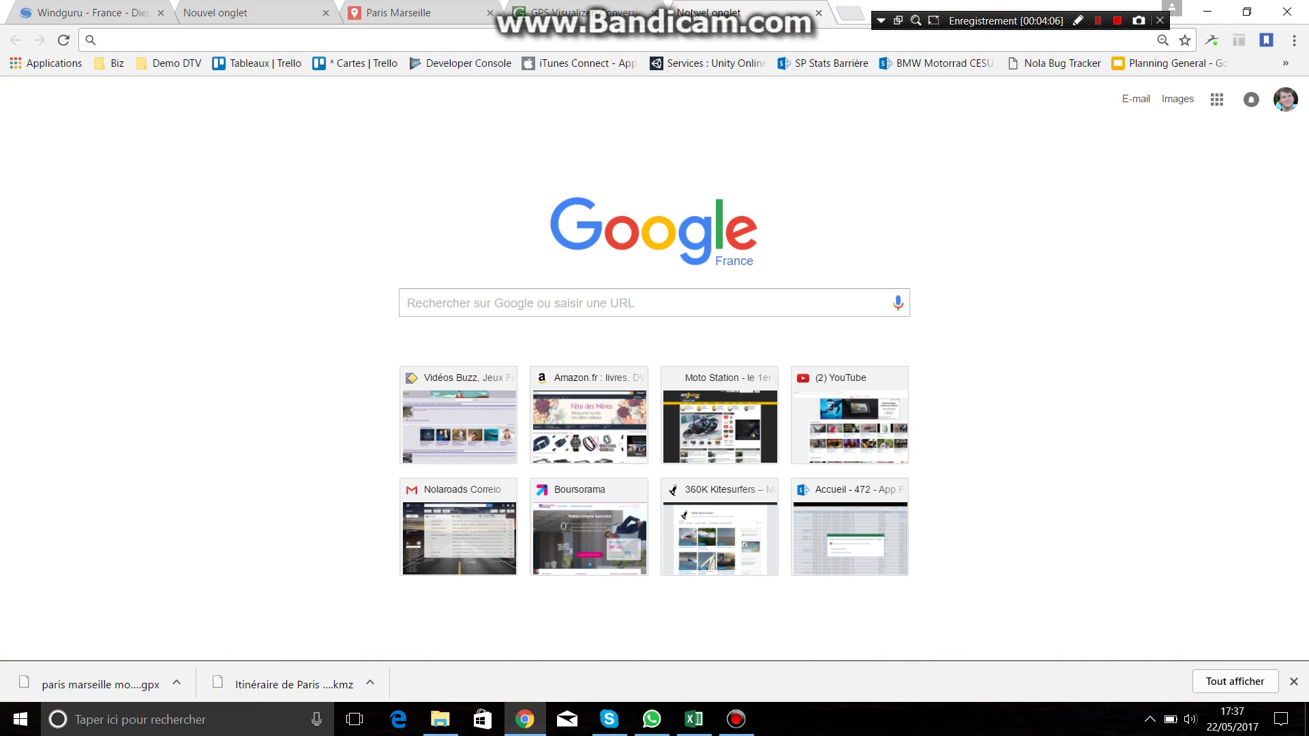
pyautogui.write('play.google.com')
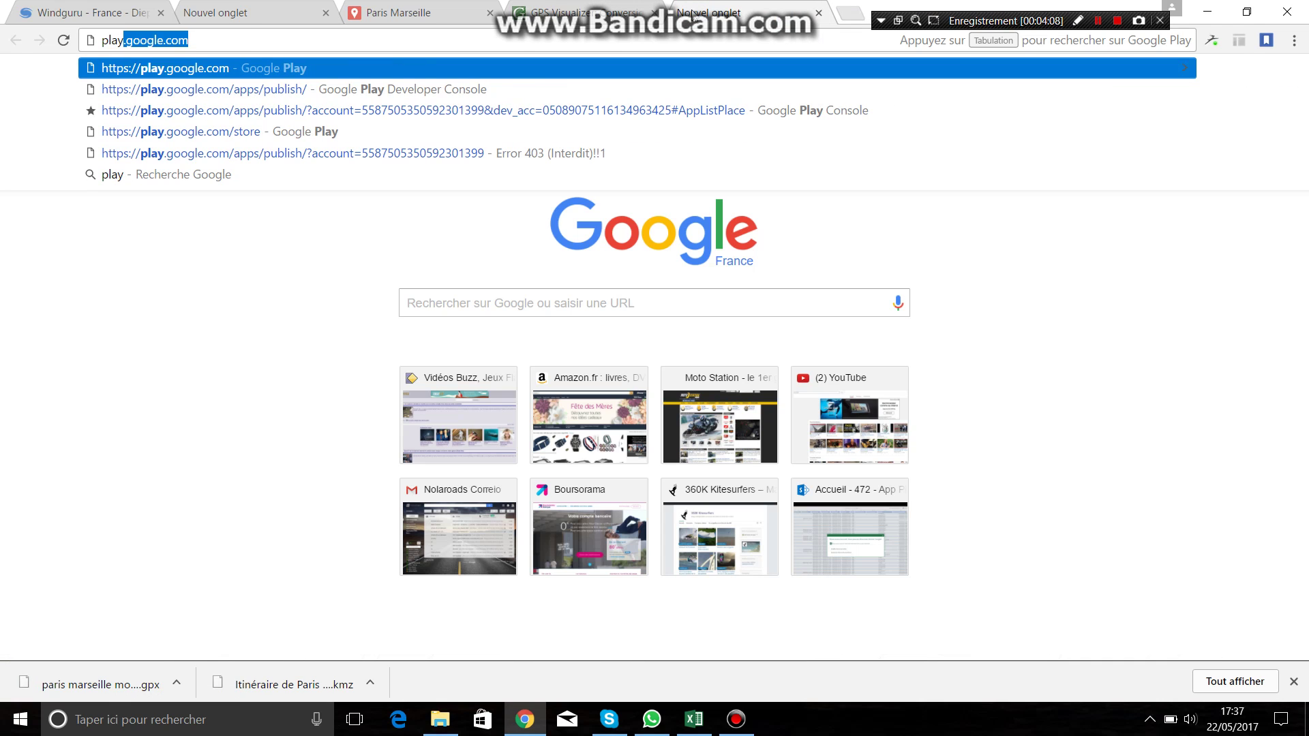
pyautogui.press('Return')
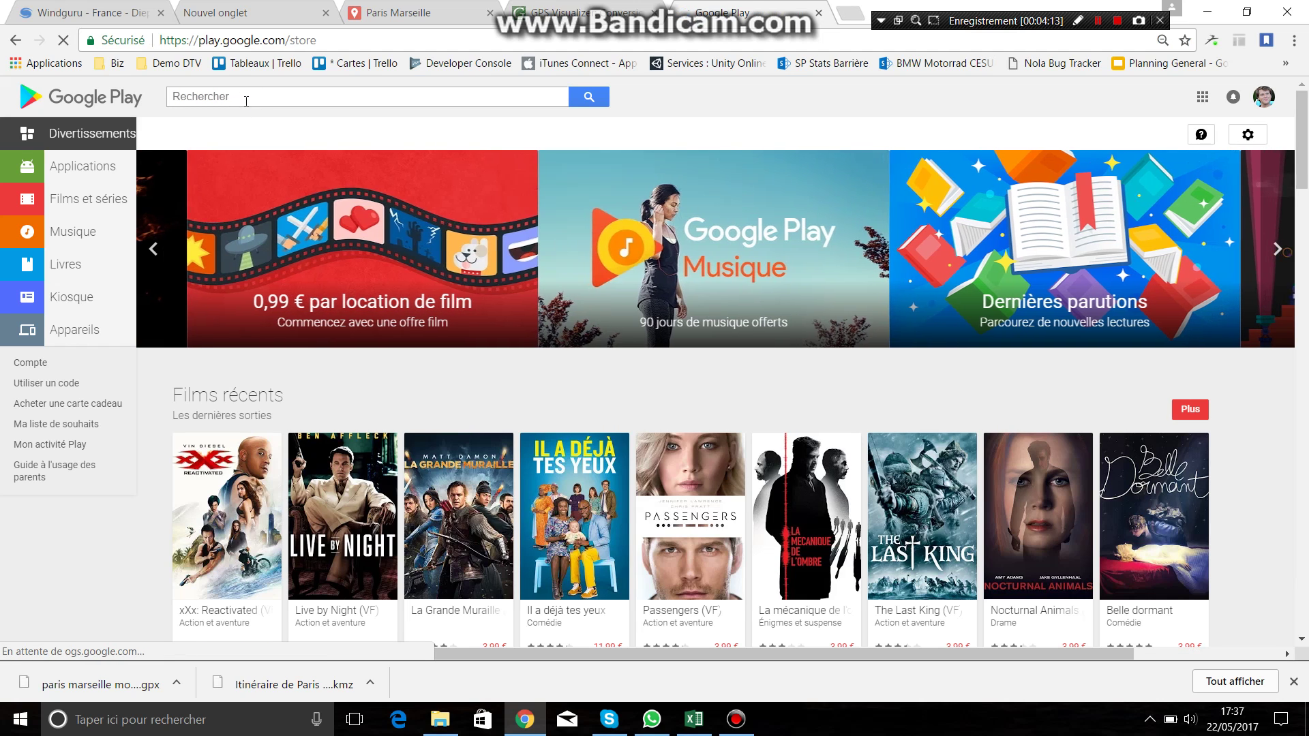
# - Search the store for "gpx viewer pro", open the GPX Viewer app page, review its description and open a blank tab
pyautogui.click(243, 100)
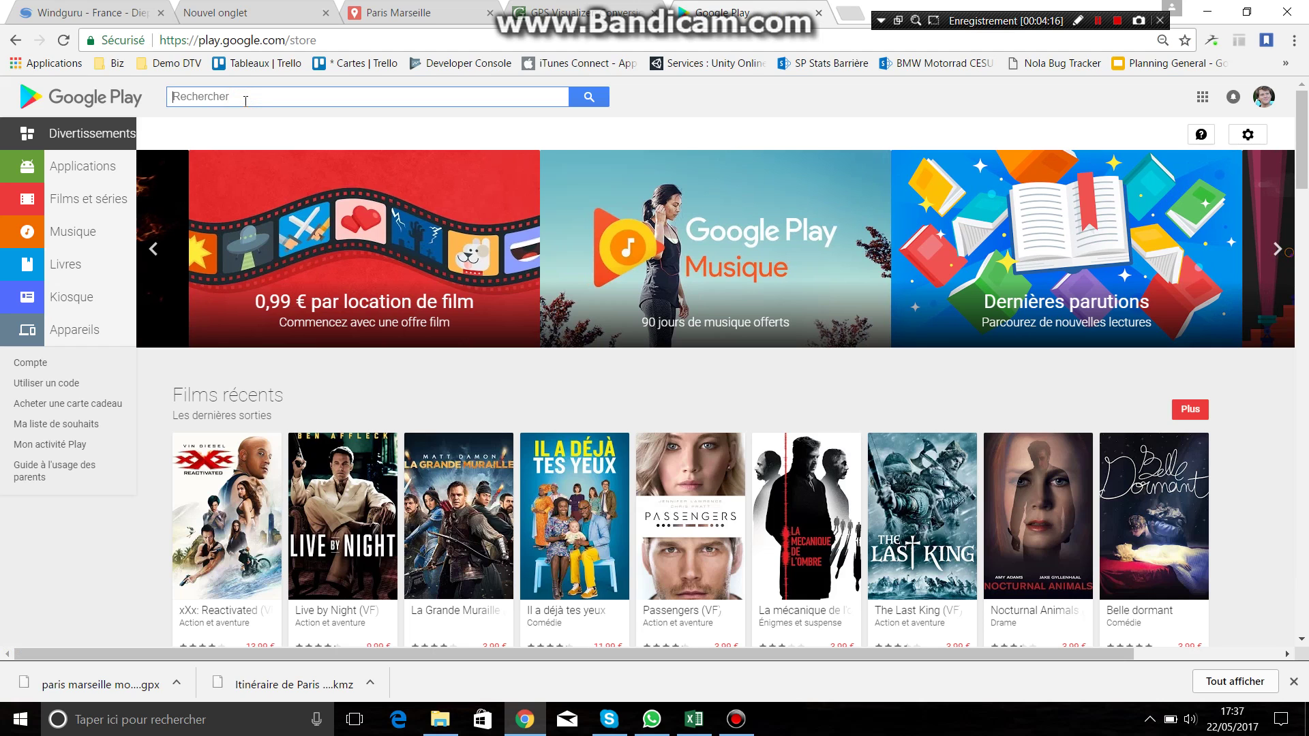
pyautogui.write('gpx')
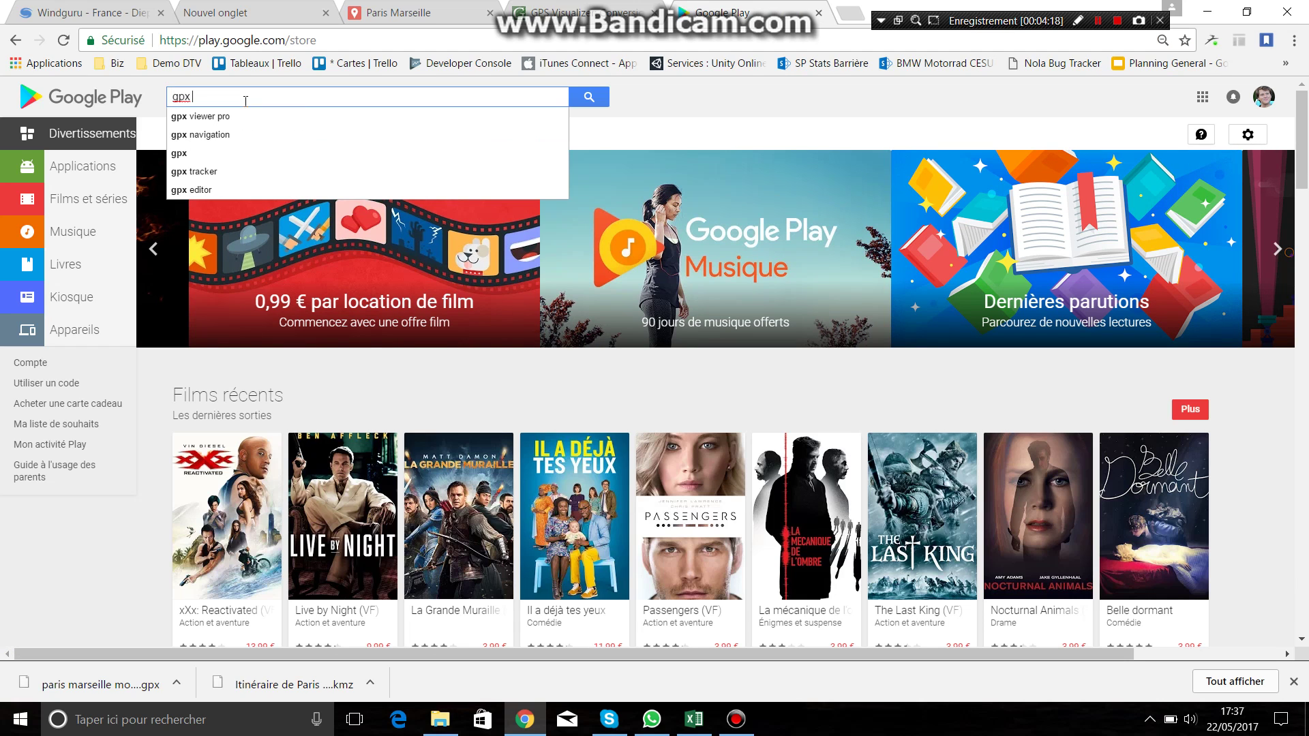
pyautogui.click(231, 116)
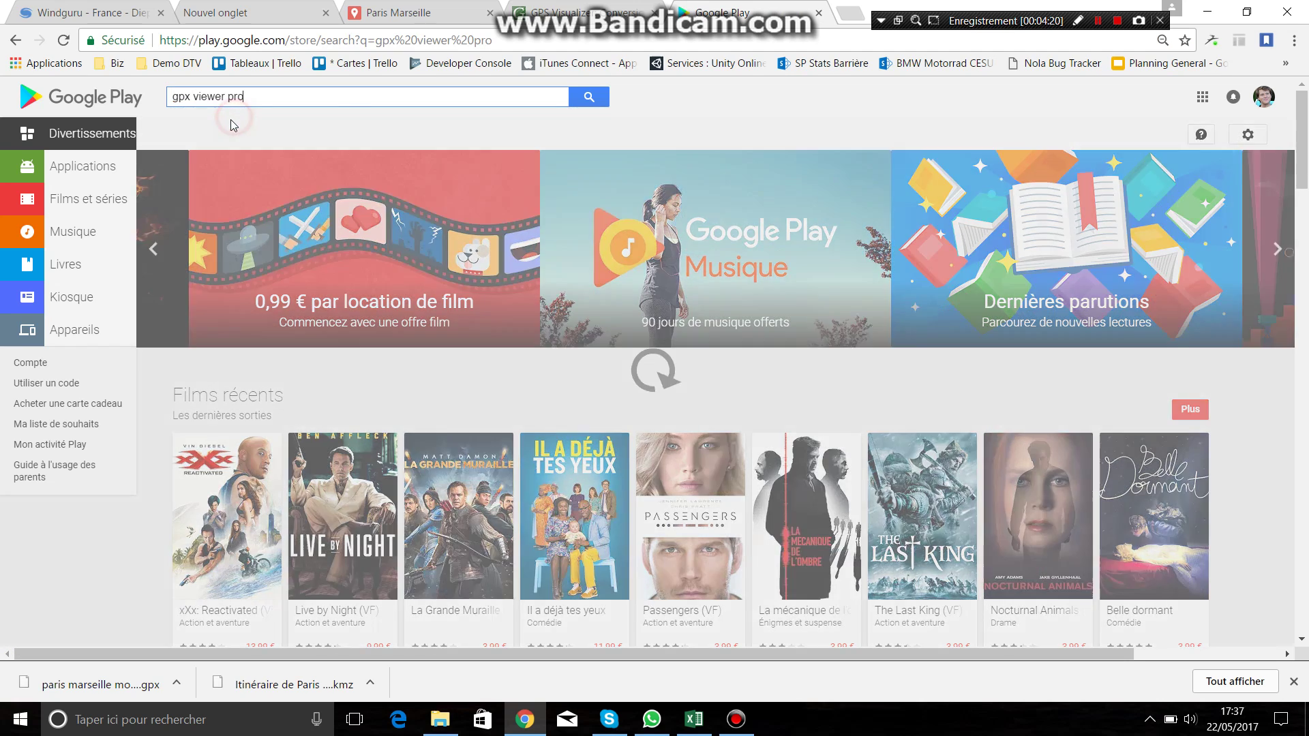
pyautogui.click(215, 331)
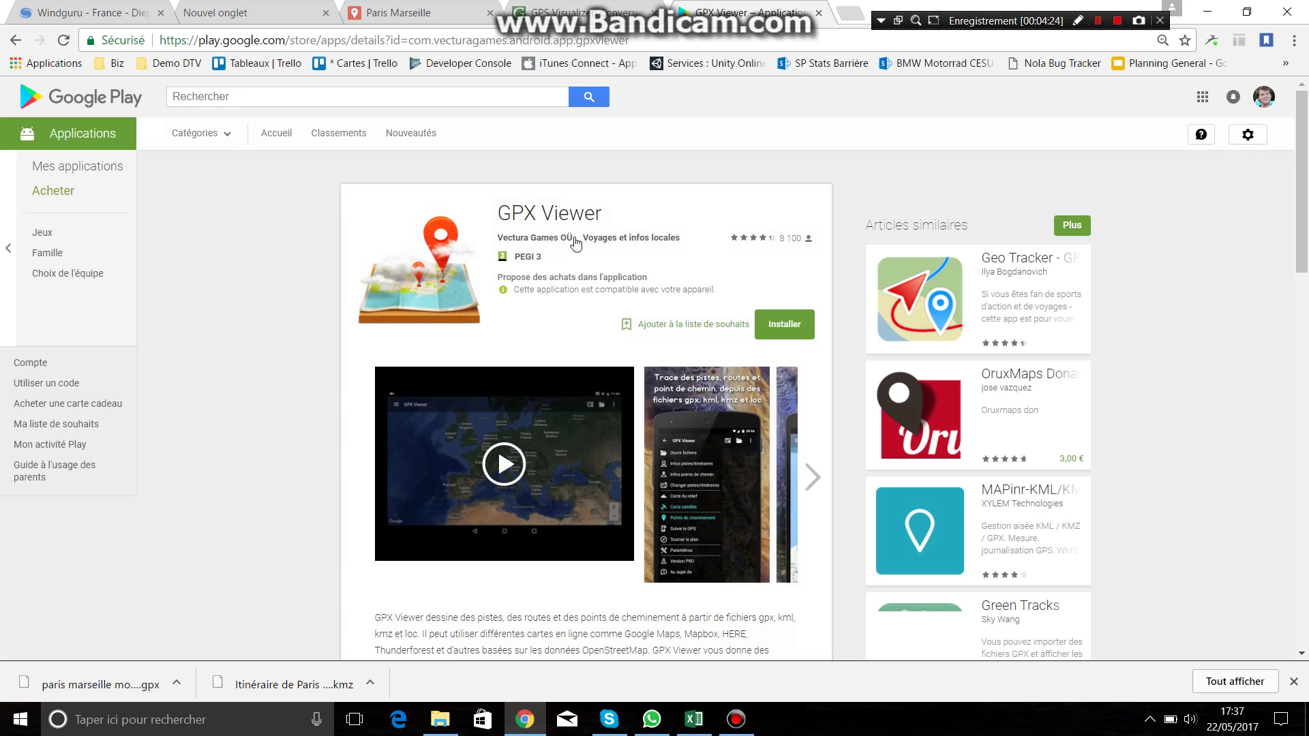
pyautogui.scroll(-3, 575, 261)
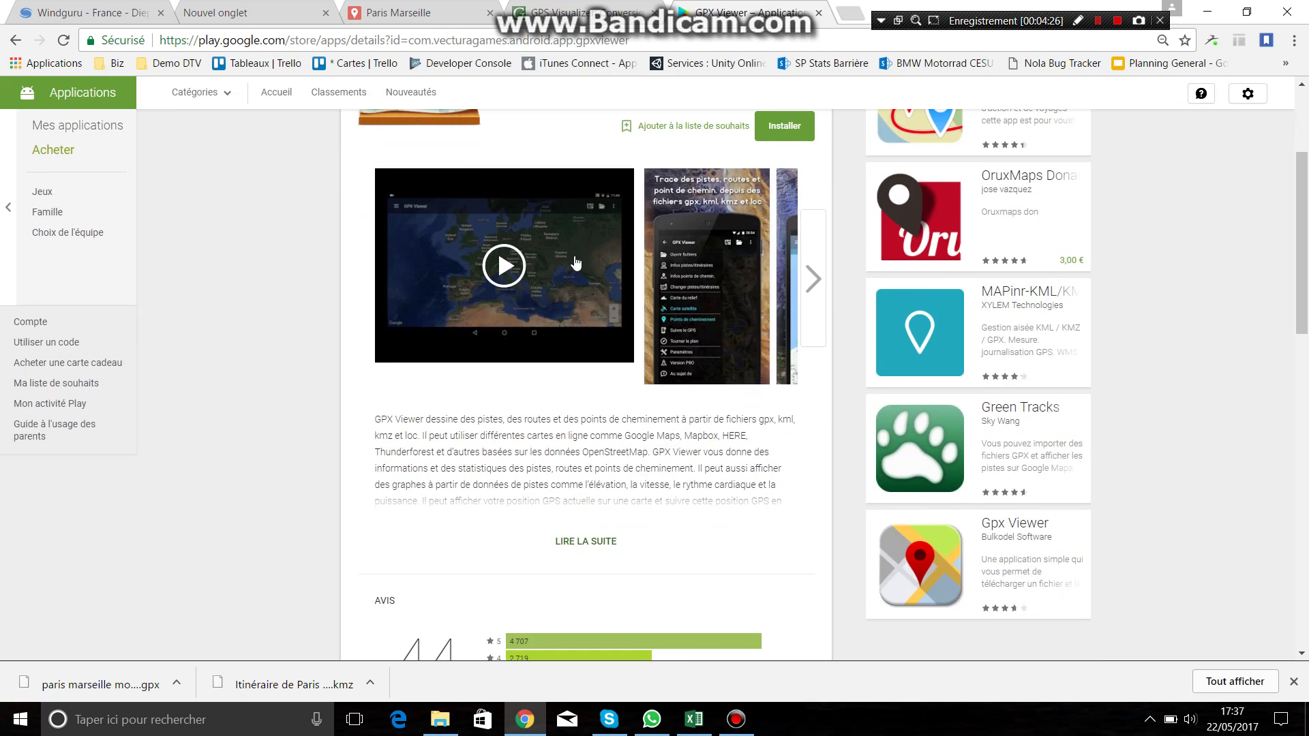
pyautogui.scroll(3, 577, 265)
pyautogui.hotkey('ctrl', 't')
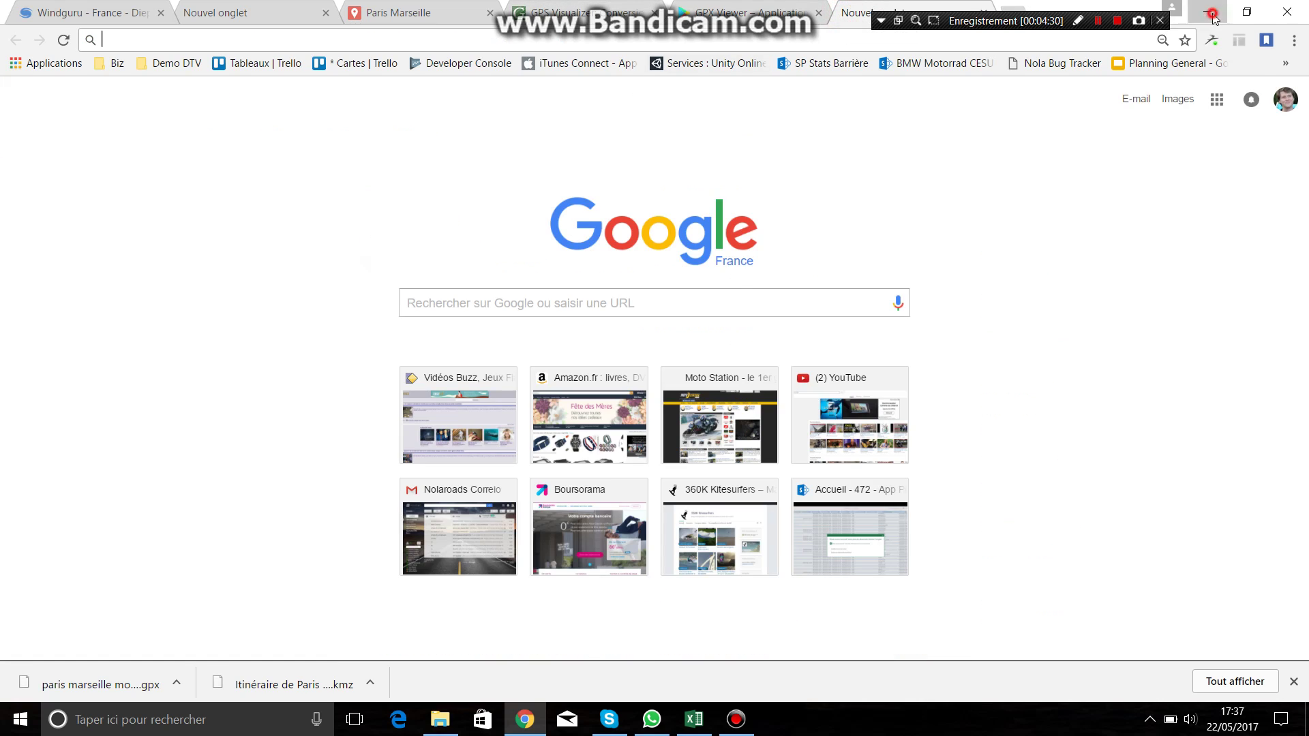
# - Minimize the browser and spreadsheet windows to view the converted GPX file on the desktop
pyautogui.click(1211, 11)
pyautogui.click(1207, 10)
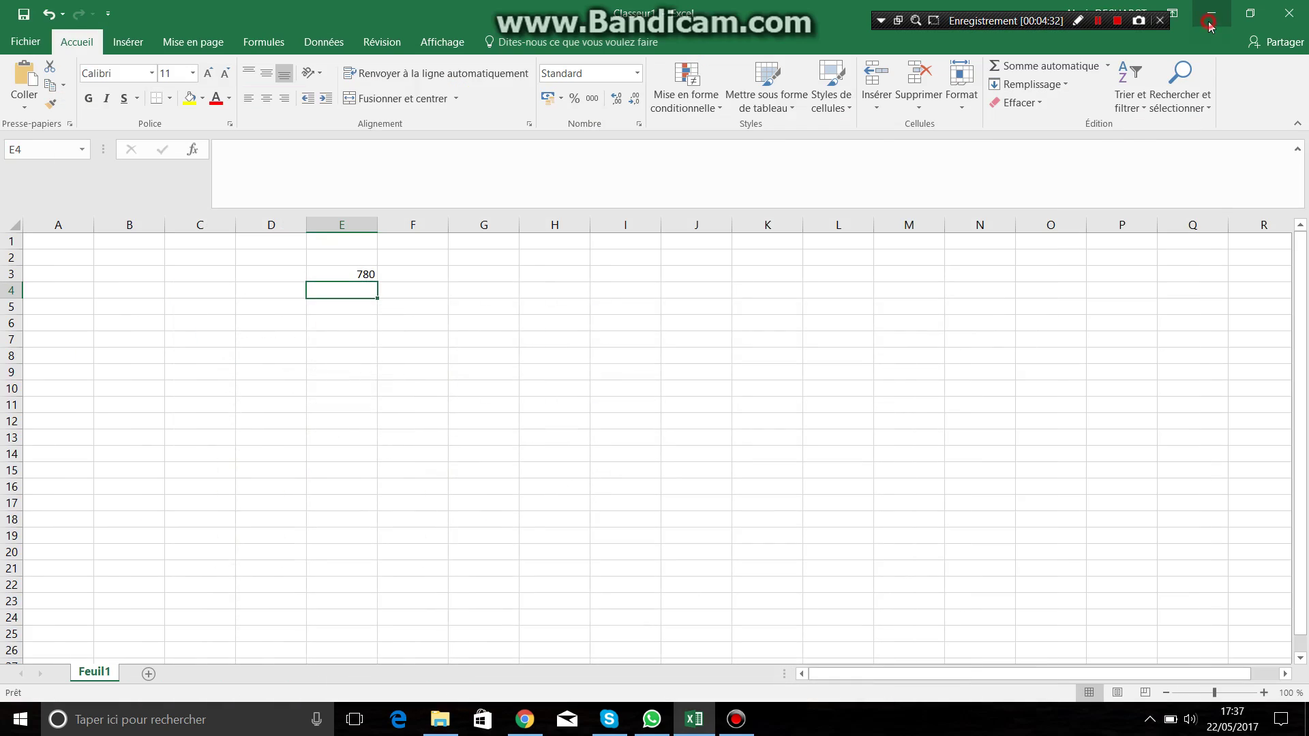
pyautogui.click(1225, 10)
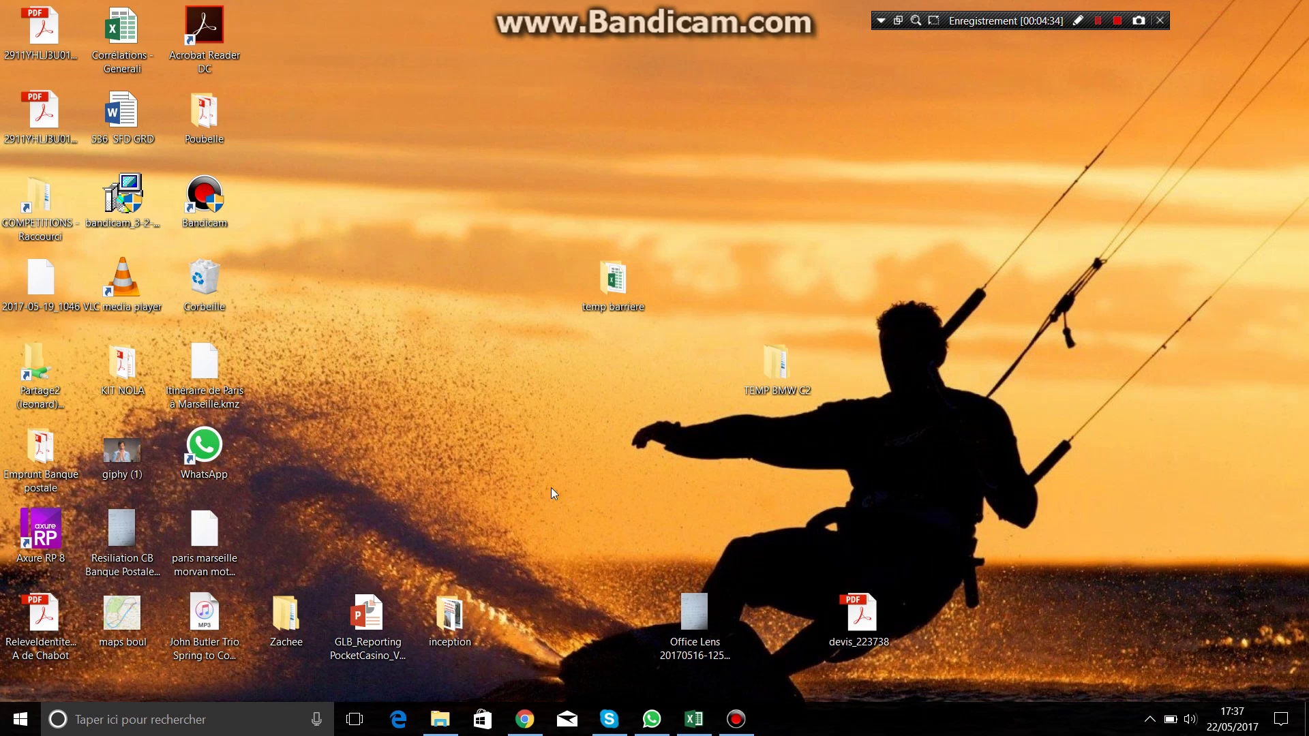
# - Switch back to Chrome, return to the GPX Viewer store page and browse its enlarged screenshots to "Affiche les pistes et routes"
pyautogui.click(527, 717)
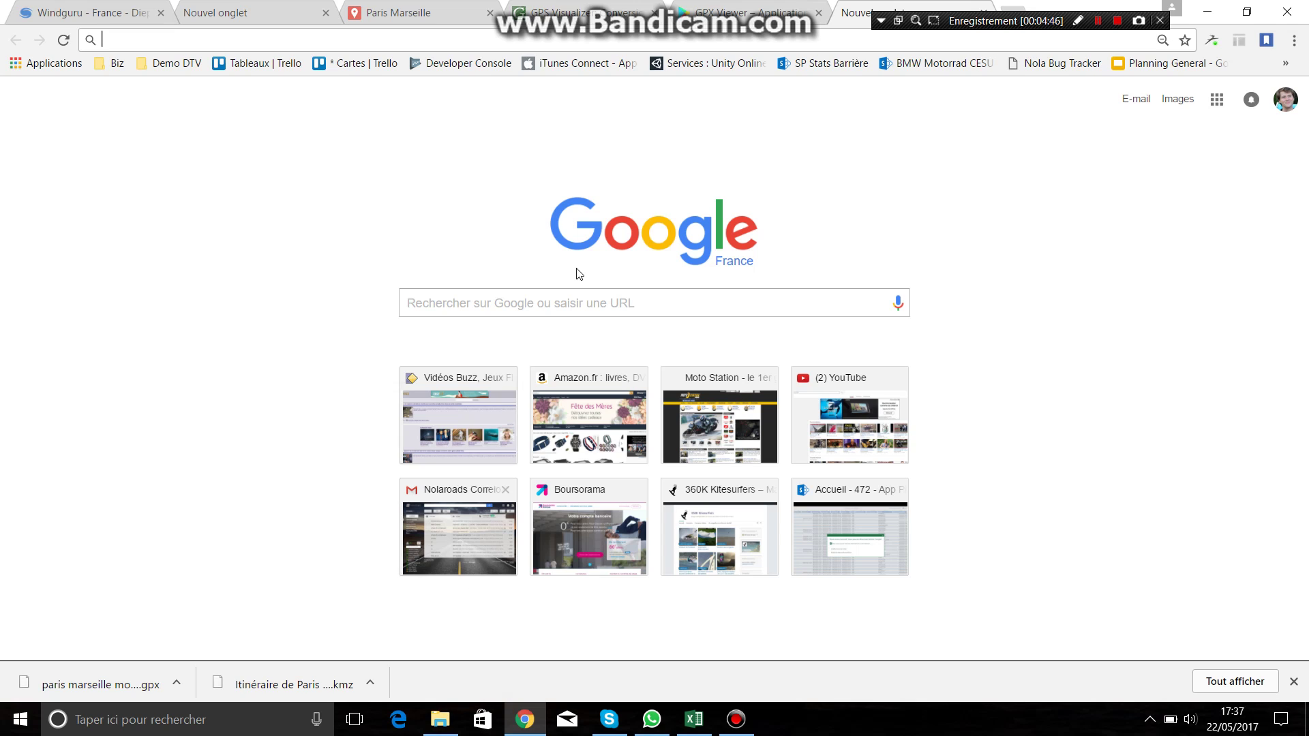
pyautogui.click(725, 10)
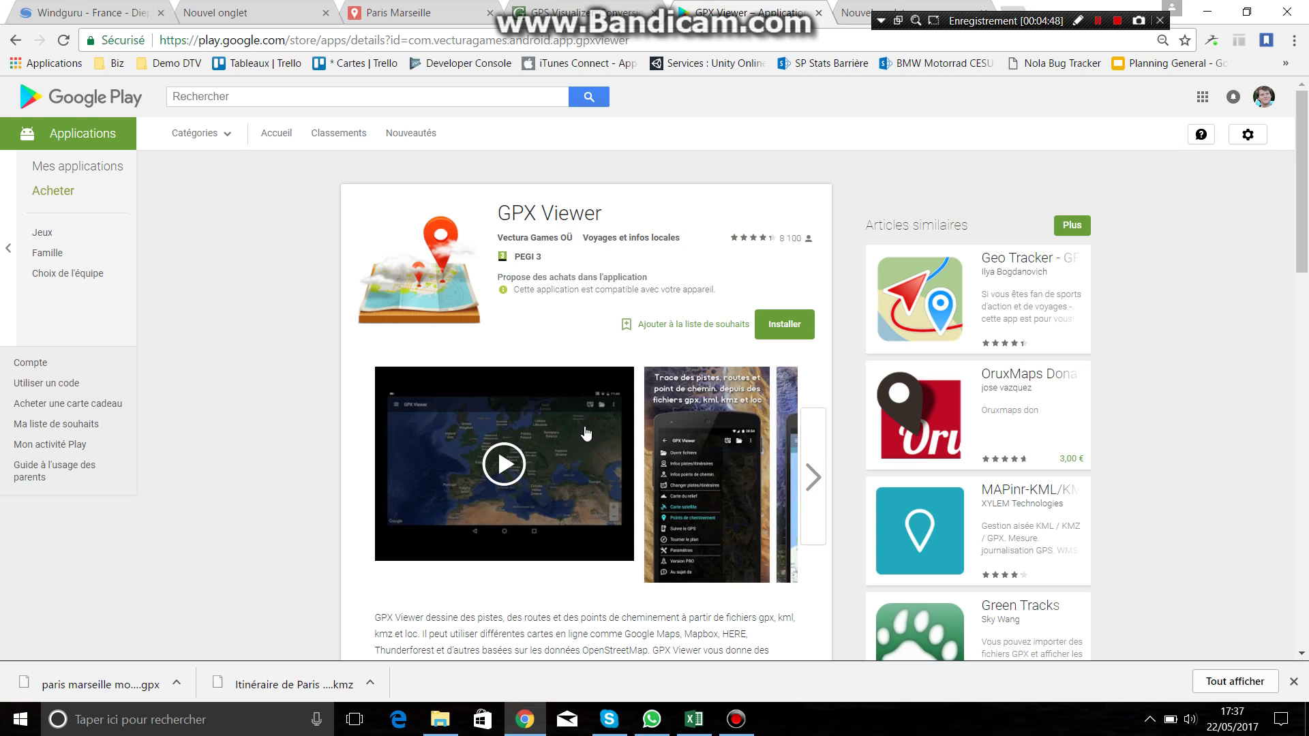
pyautogui.click(820, 451)
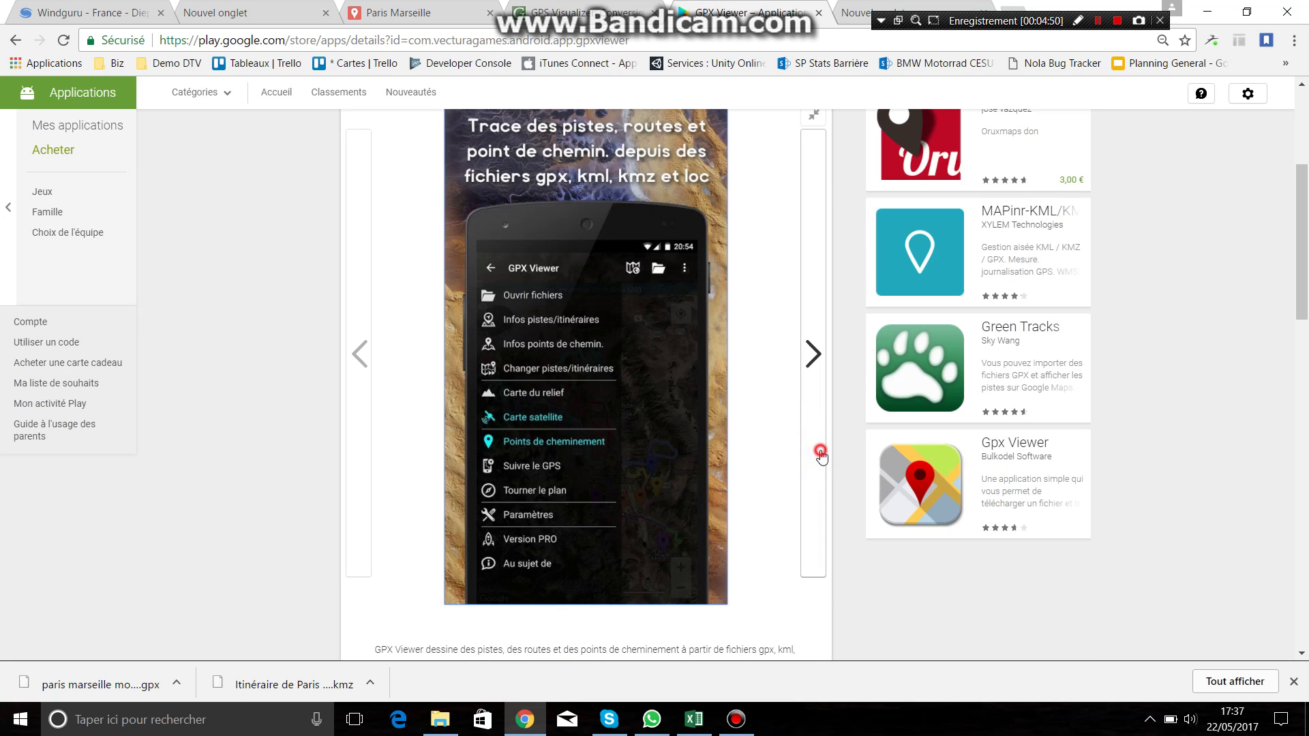
pyautogui.click(821, 457)
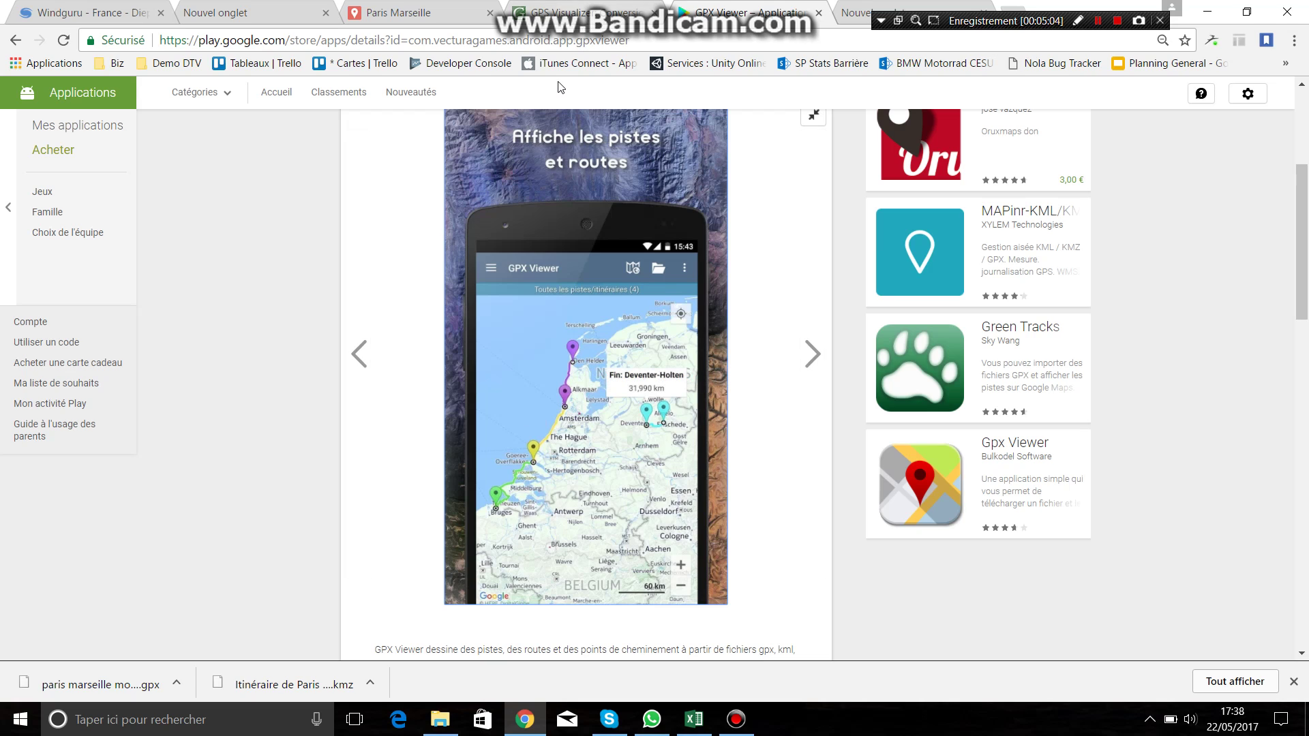
pyautogui.click(1098, 21)
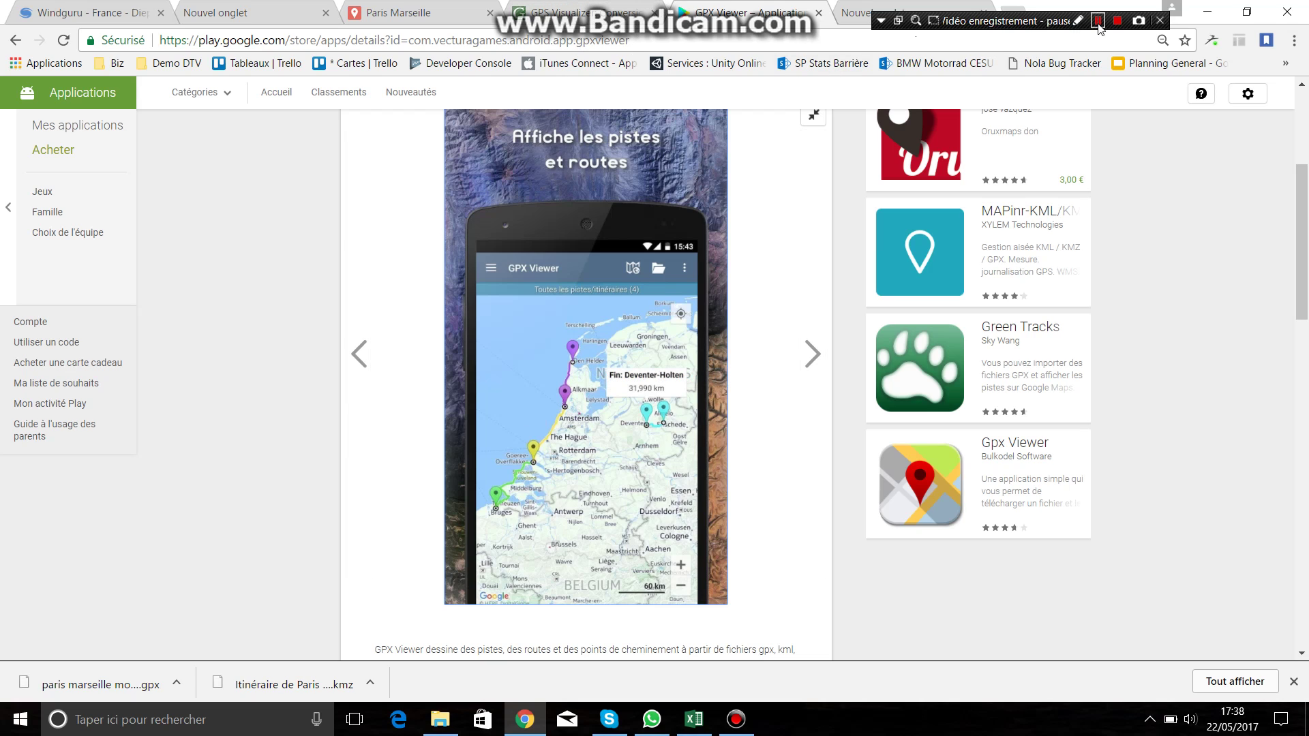